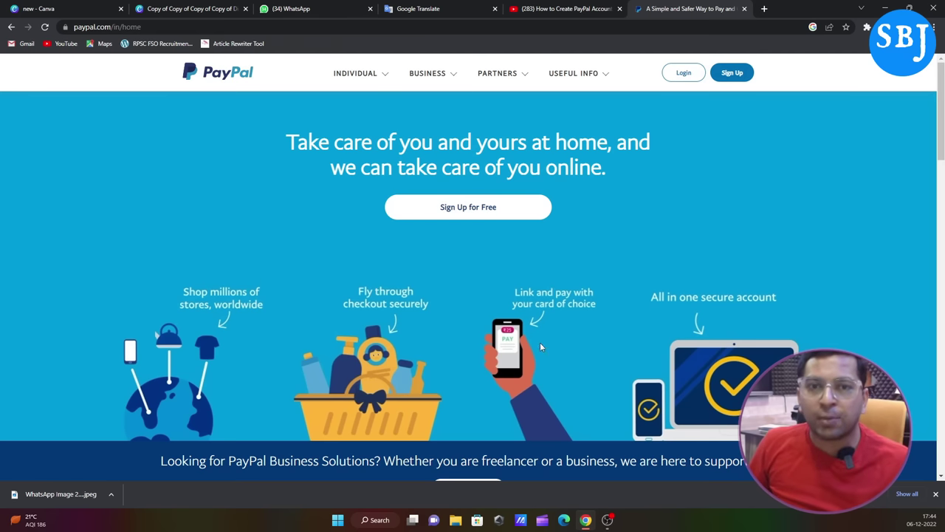
Step: Start signing up for a free account from PayPal's India home page
scroll(558, 346, "down", 3)
scroll(449, 214, "up", 2)
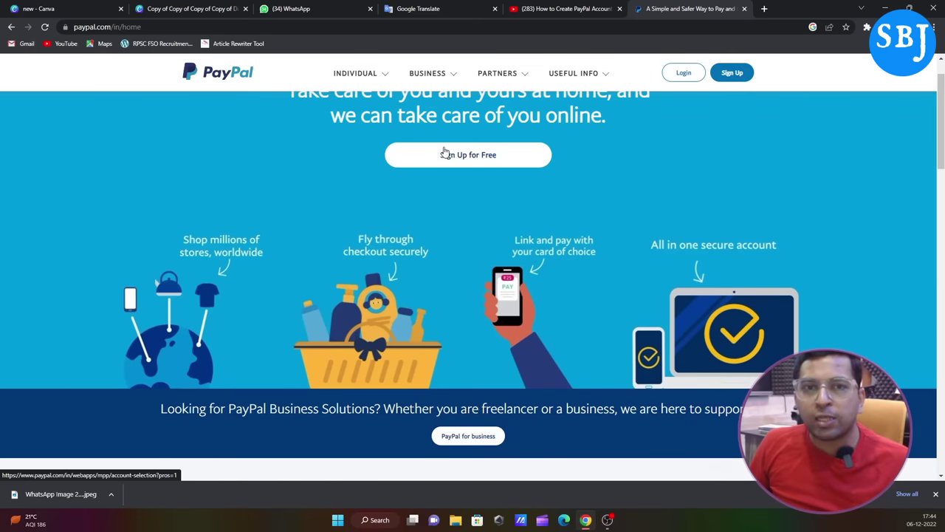
scroll(445, 152, "up", 1)
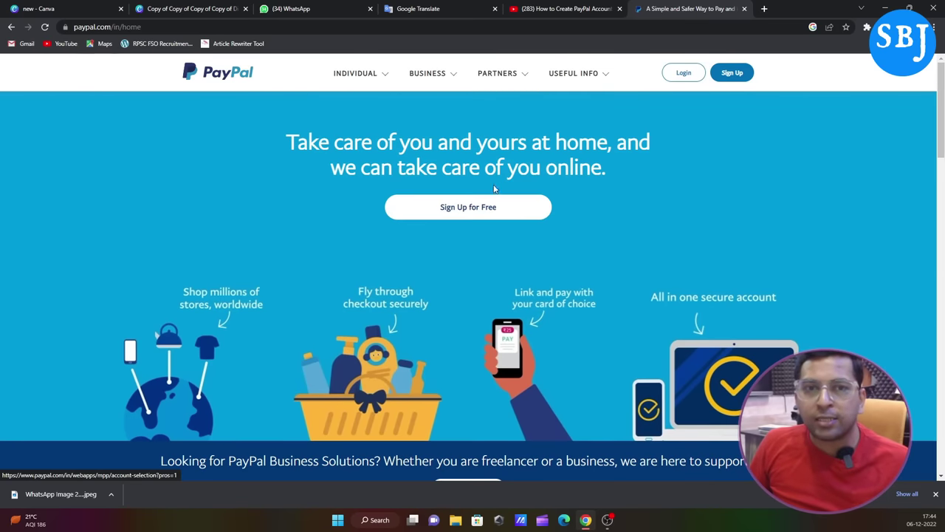
left_click(508, 222)
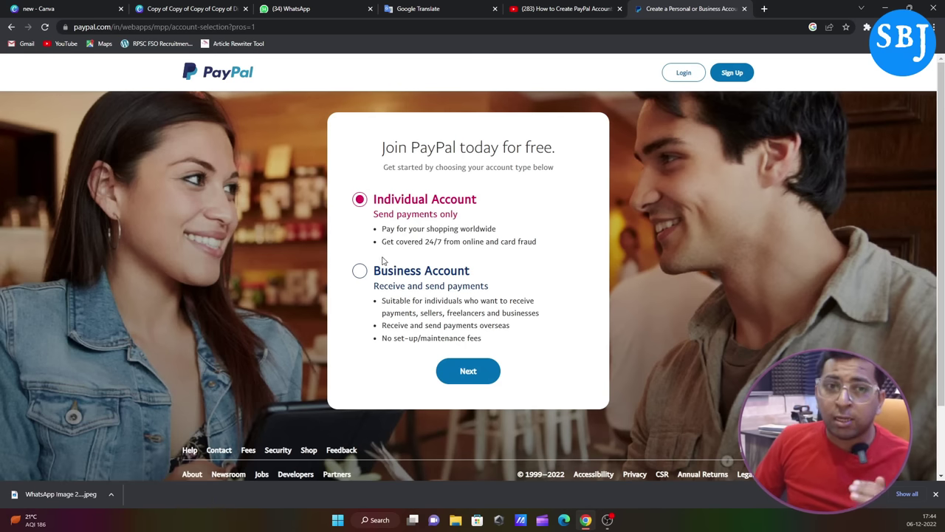
Step: Choose Business Account as the account type and continue to the security check
left_click(360, 273)
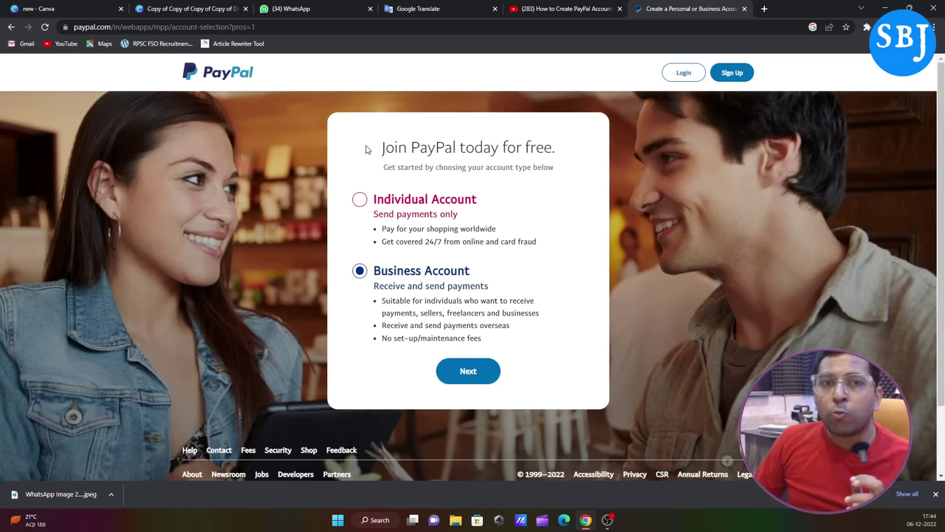
left_click_drag(380, 148, 558, 160)
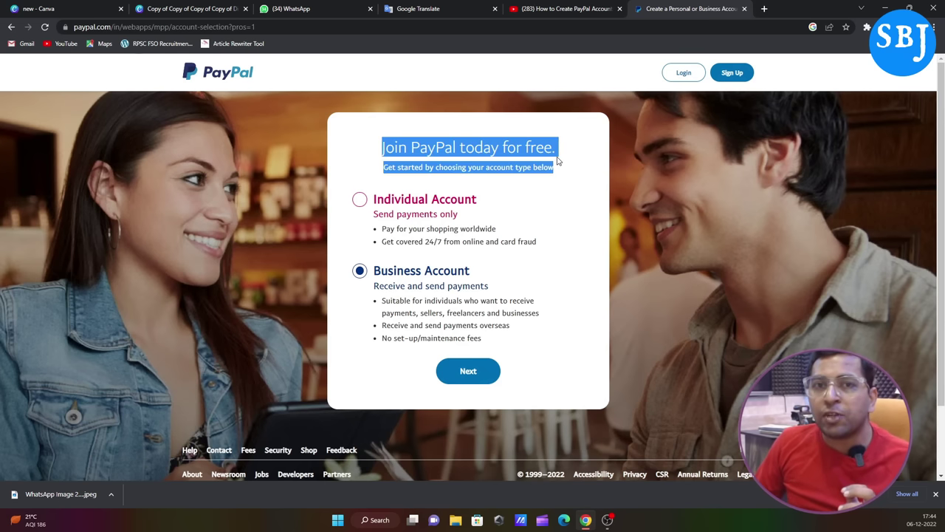
left_click(555, 212)
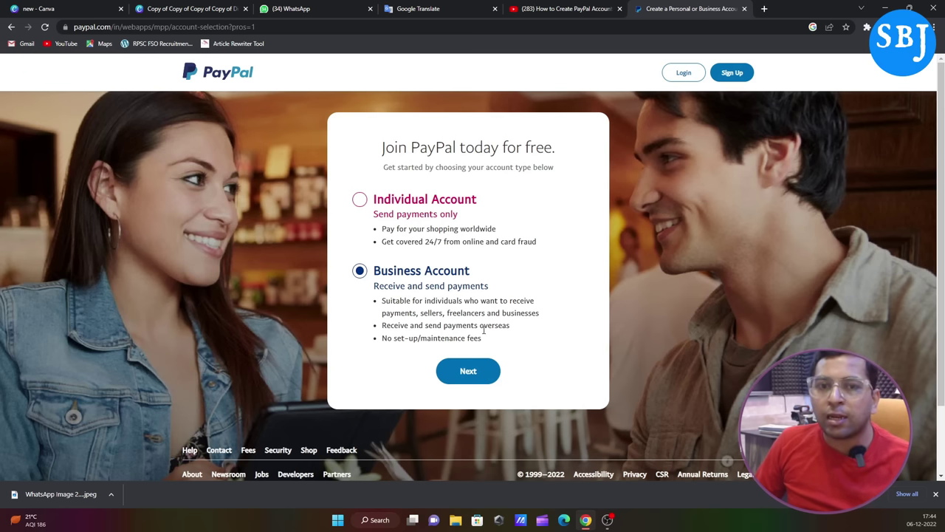
left_click_drag(486, 313, 446, 313)
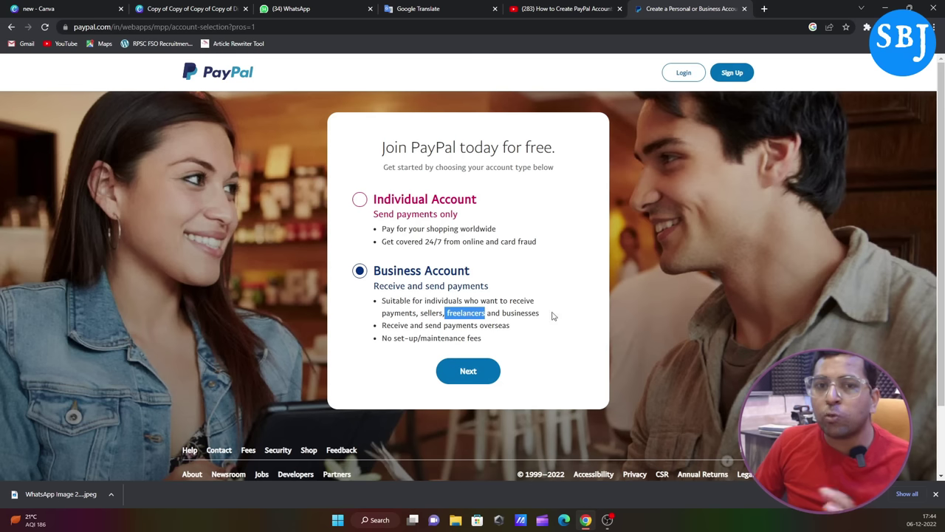
left_click(484, 380)
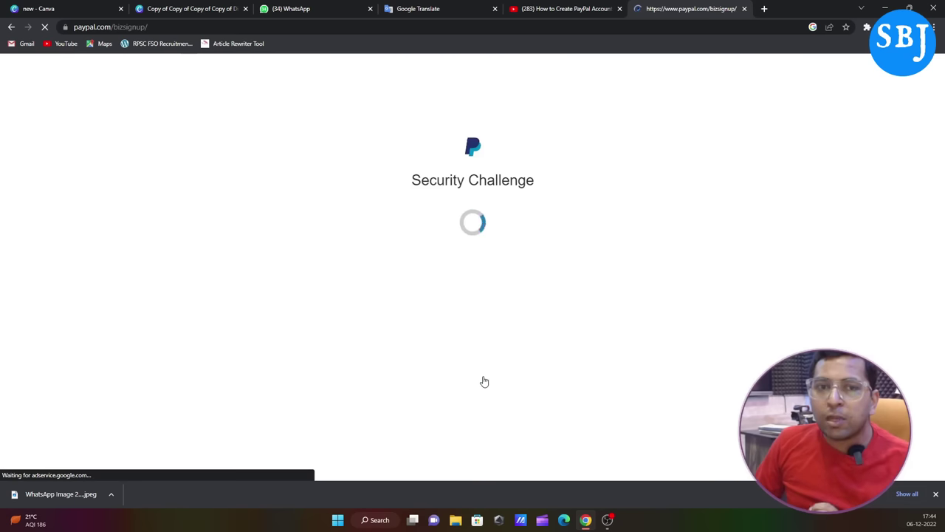
Step: Pass the 'I'm not a robot' check and submit the sign-up email address
left_click(406, 212)
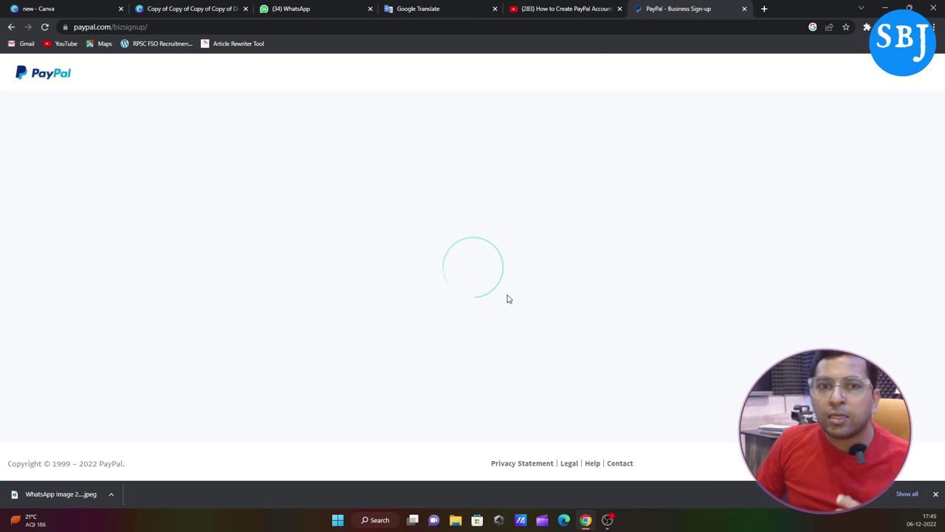
left_click(458, 296)
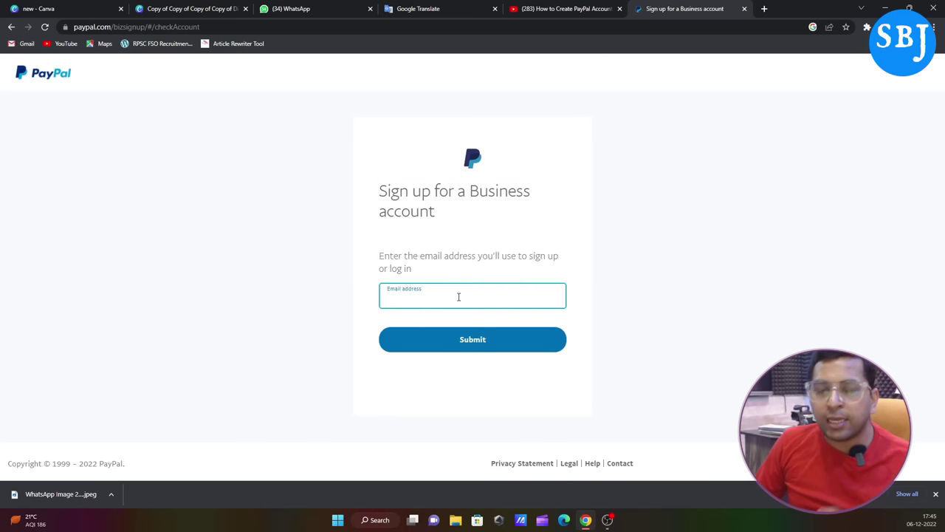
type("gbha")
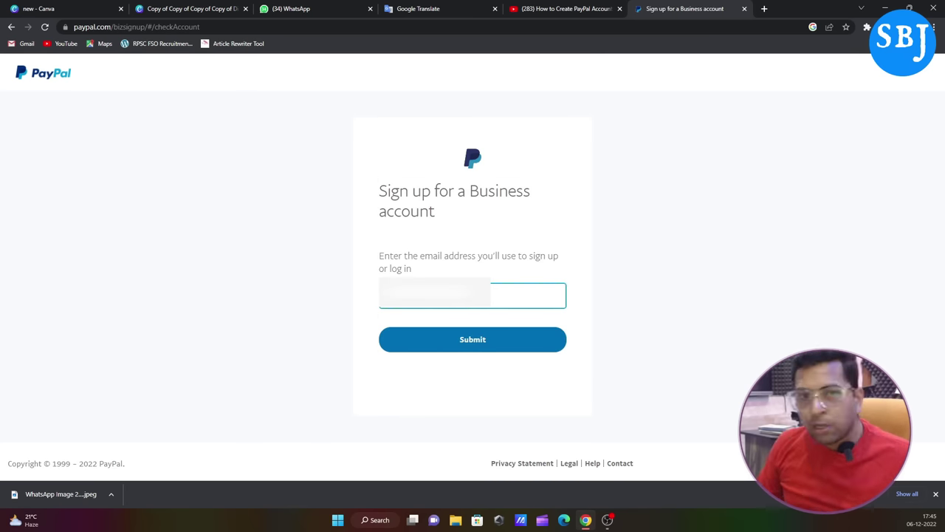
left_click(460, 345)
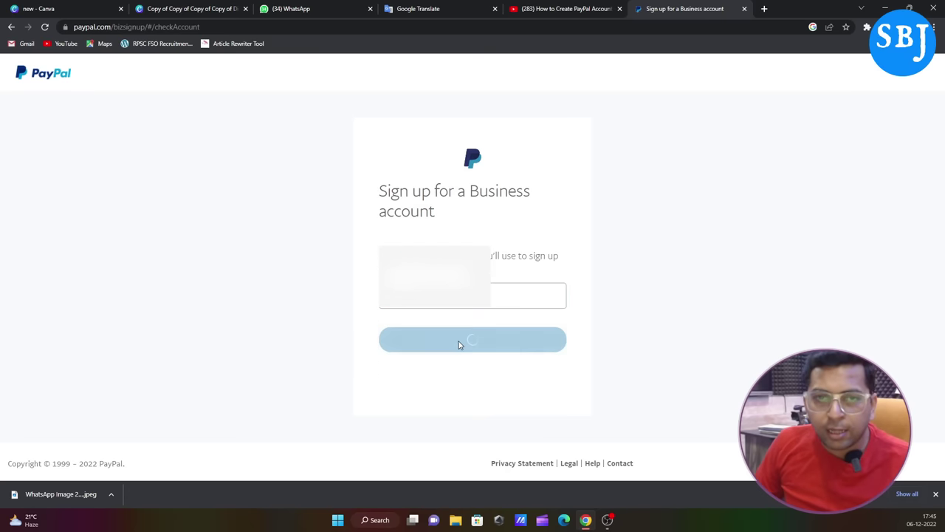
Step: Paste in a new account password and submit it
left_click(445, 287)
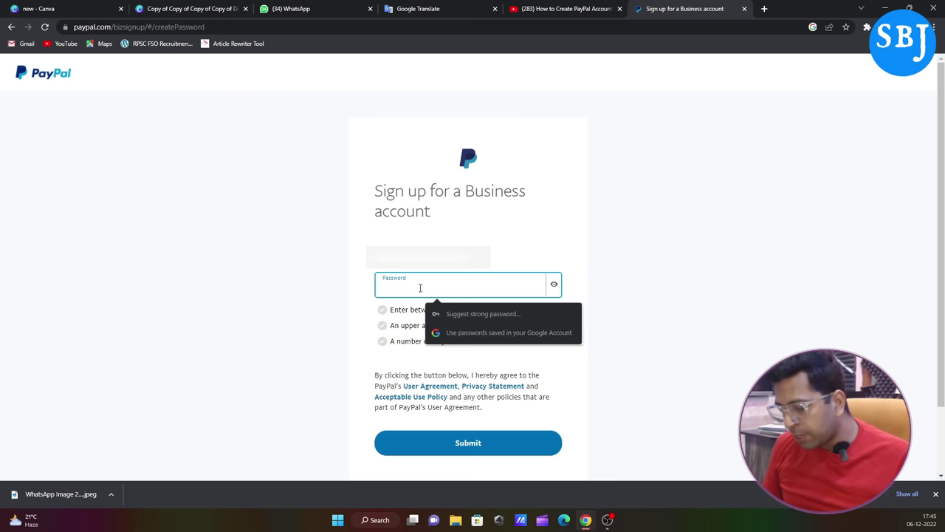
key("ctrl+v")
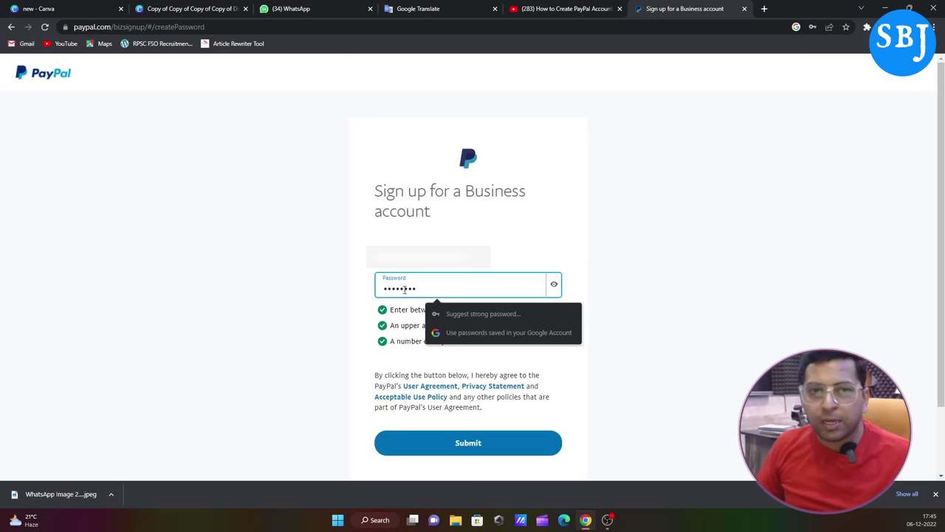
left_click(427, 438)
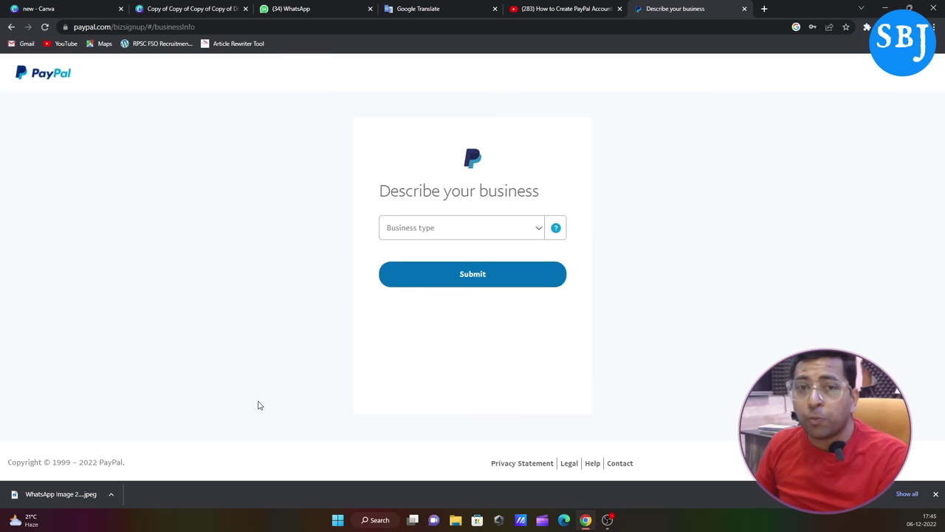
Step: Set the business type to Individual
left_click(539, 227)
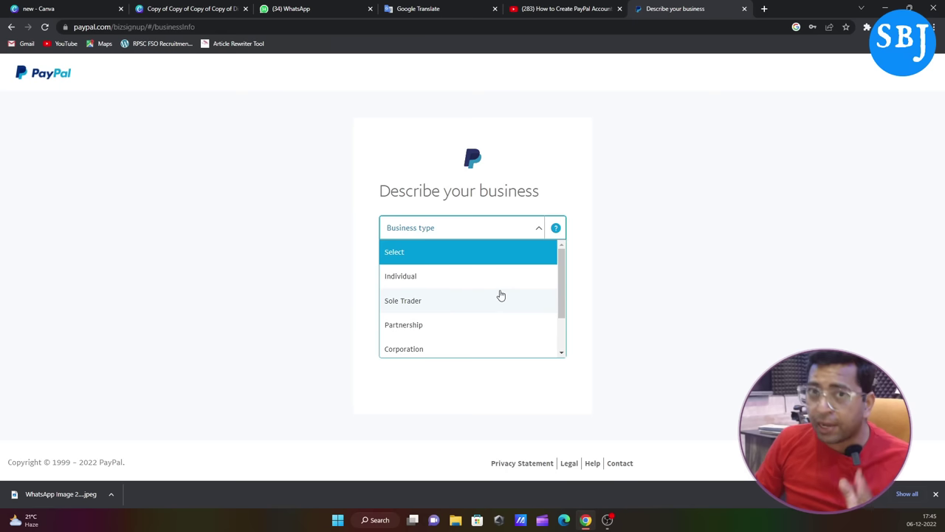
left_click(410, 282)
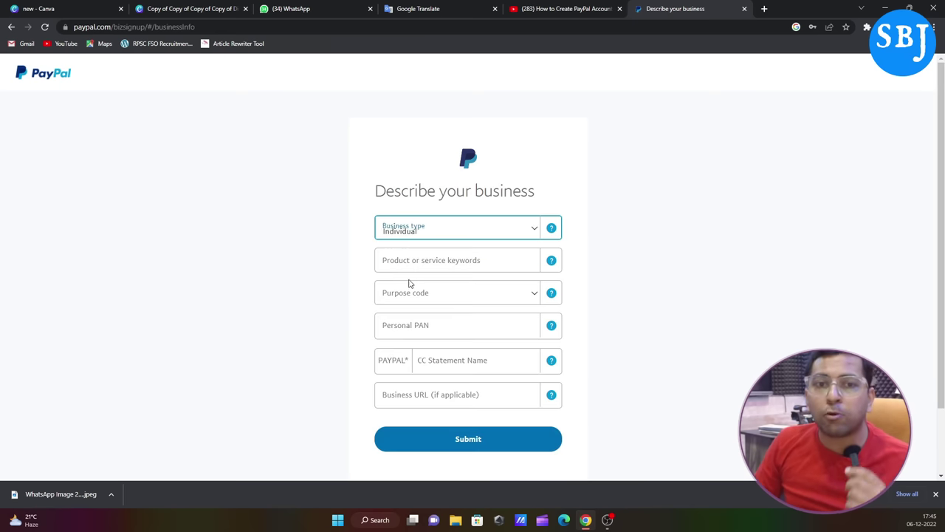
left_click(481, 265)
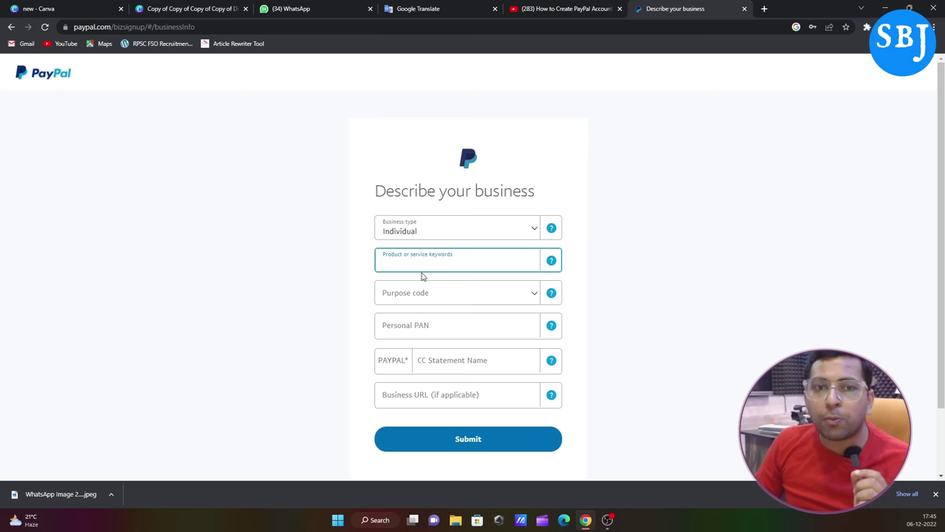
left_click(551, 264)
left_click(472, 265)
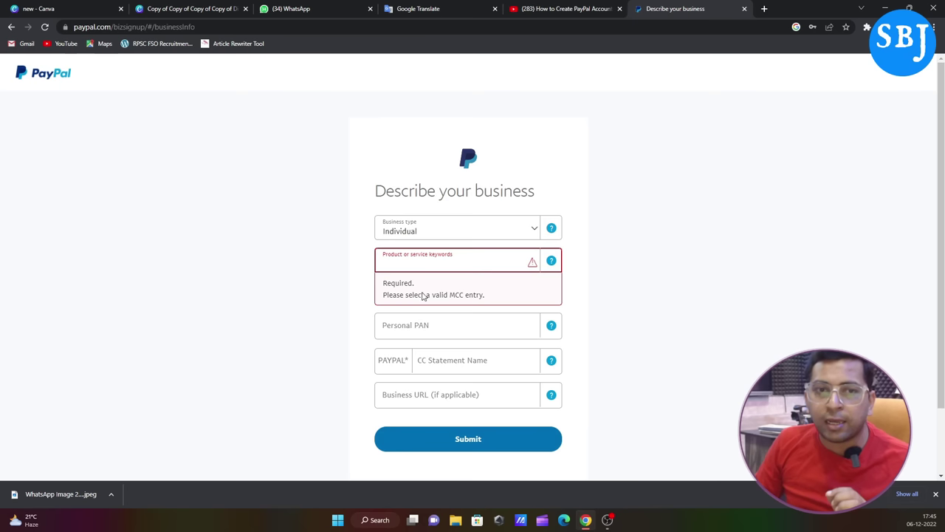
Step: Search 'digital marketi' and pick Direct Marketing-Other Direct Marketers as the product keyword
left_click(489, 294)
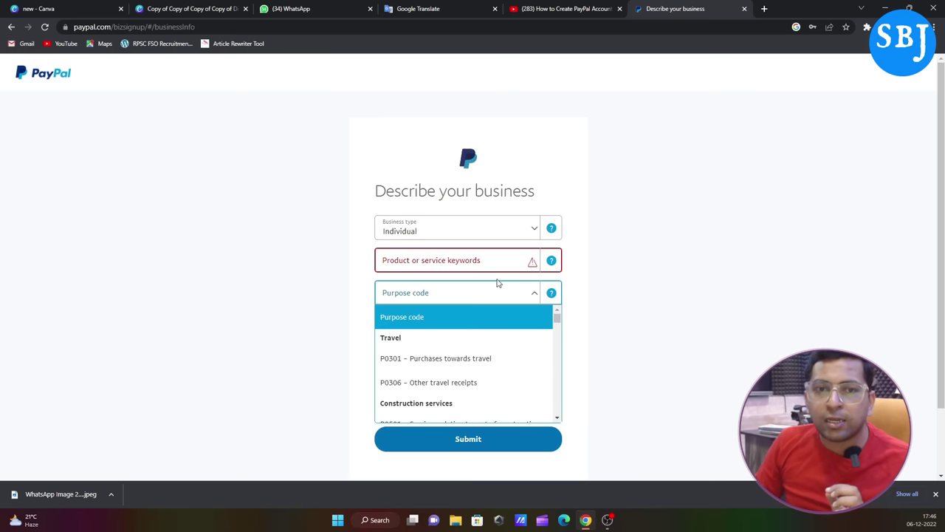
left_click(466, 267)
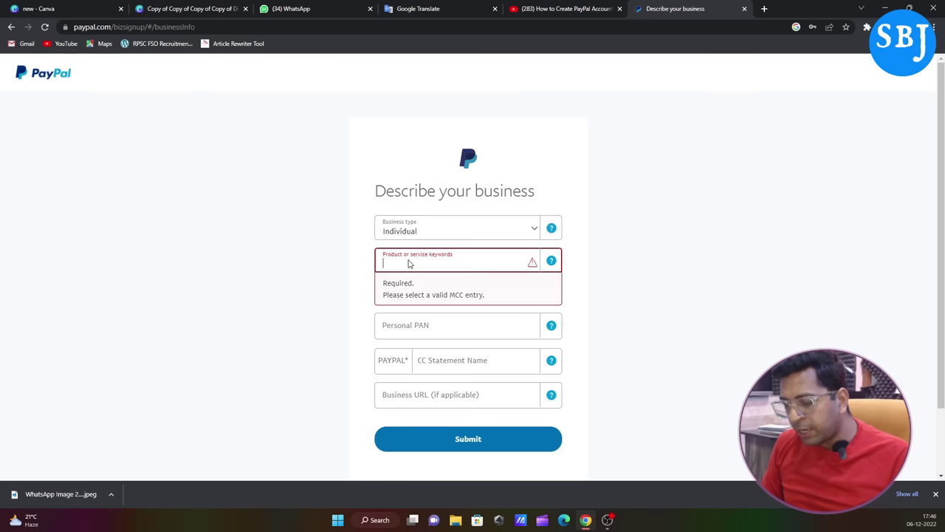
type("fr")
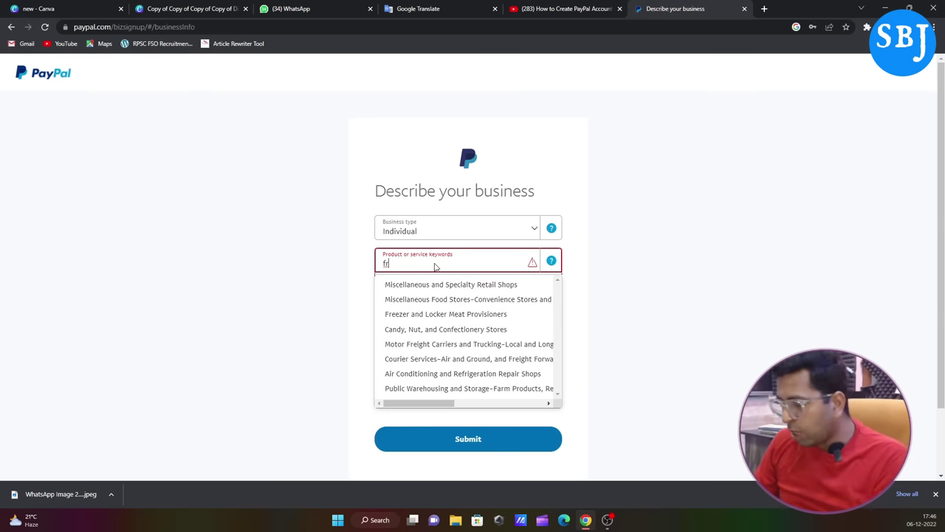
key("BackSpace")
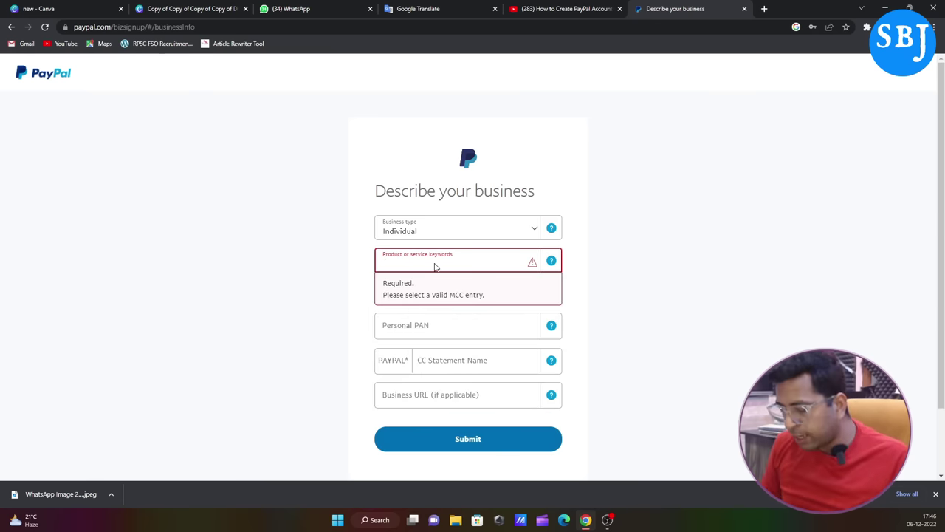
type("digi")
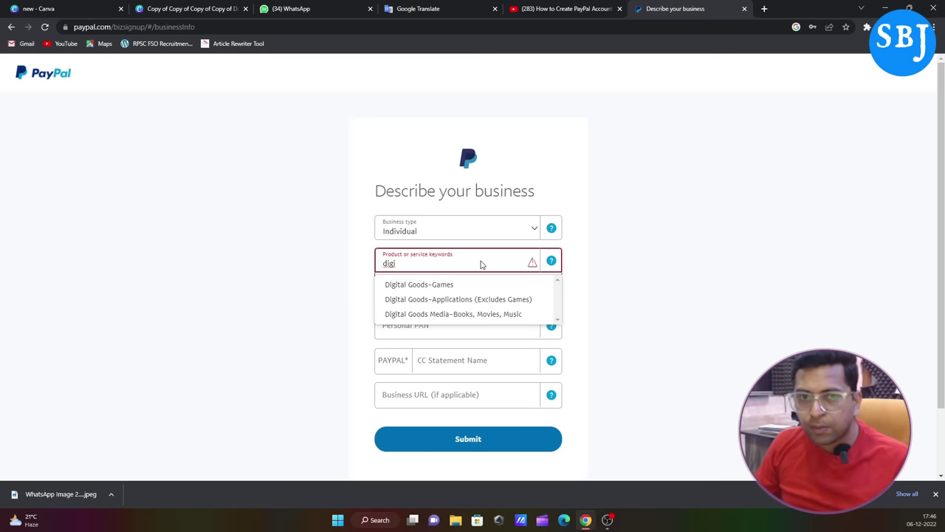
type("tal")
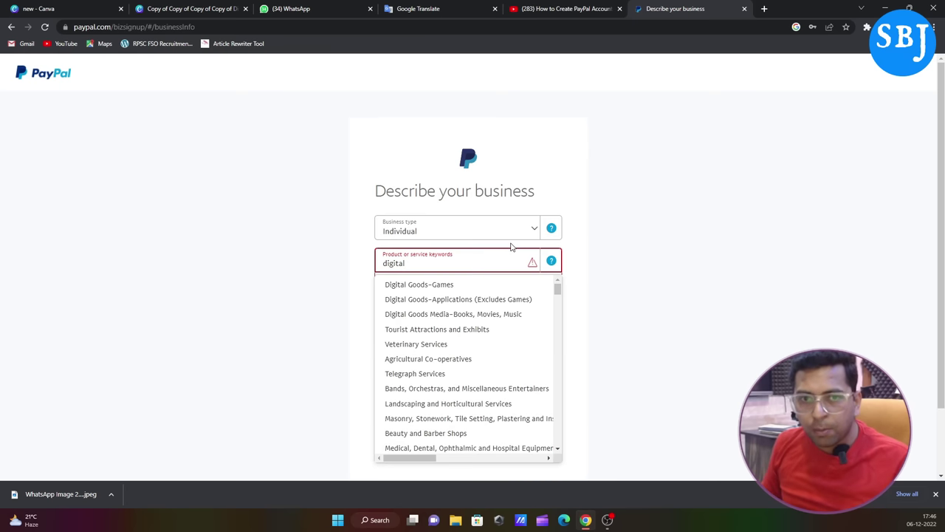
type(" m")
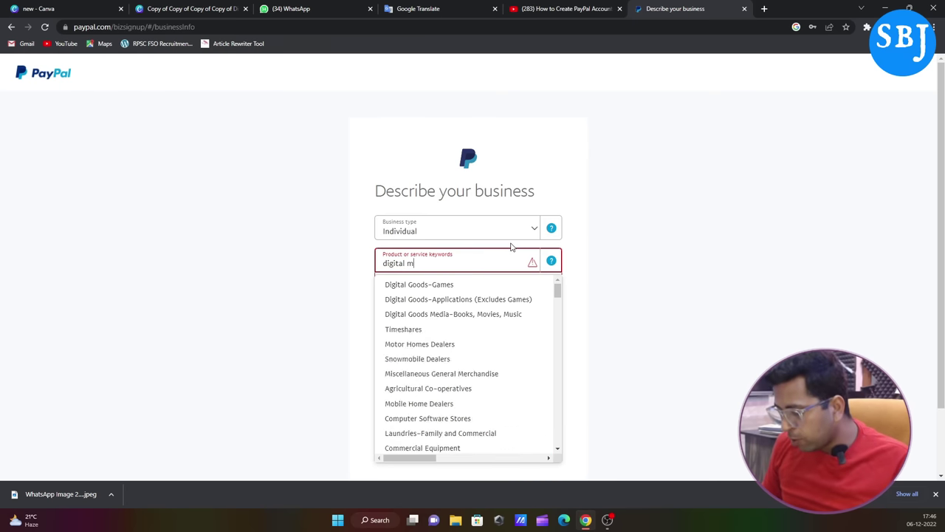
type("arketi")
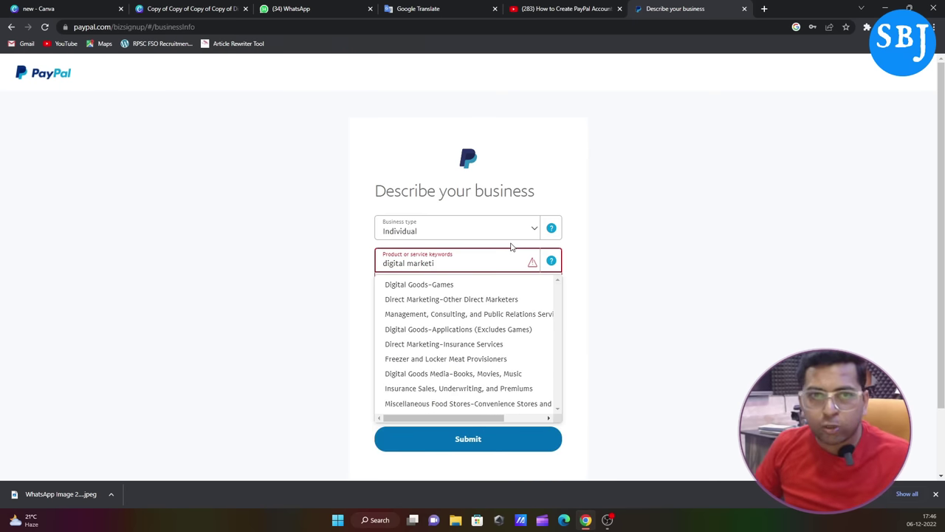
left_click(452, 301)
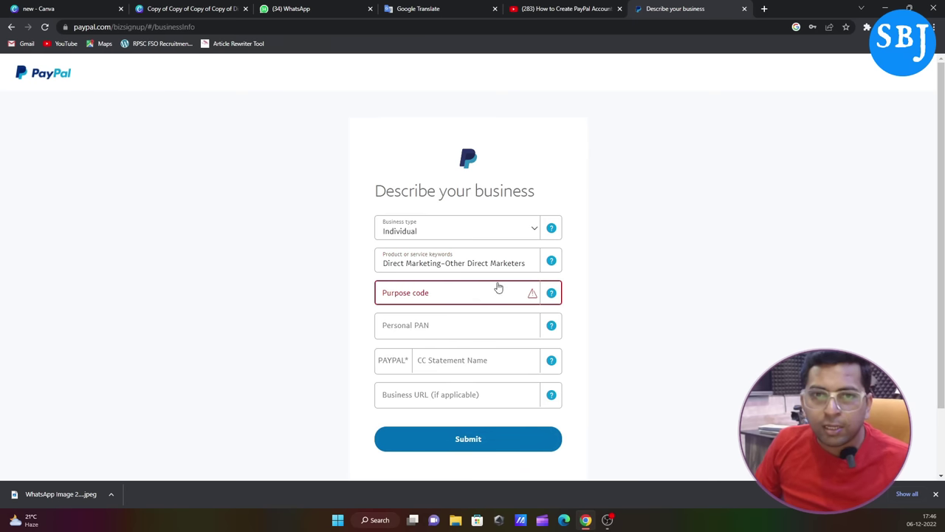
Step: Choose purpose code P1006 – Business and management consultancy, then move to the Personal PAN field
left_click(421, 295)
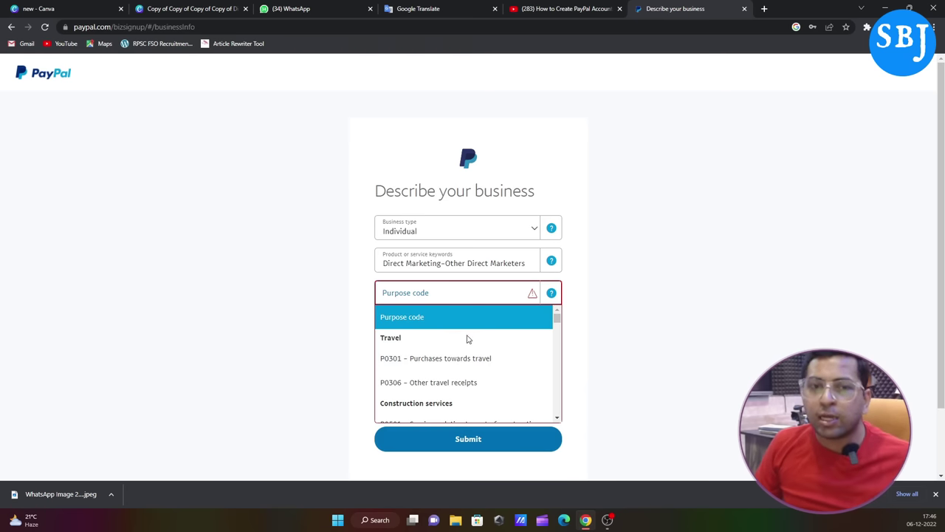
scroll(484, 360, "down", 2)
scroll(488, 364, "down", 3)
scroll(466, 381, "down", 3)
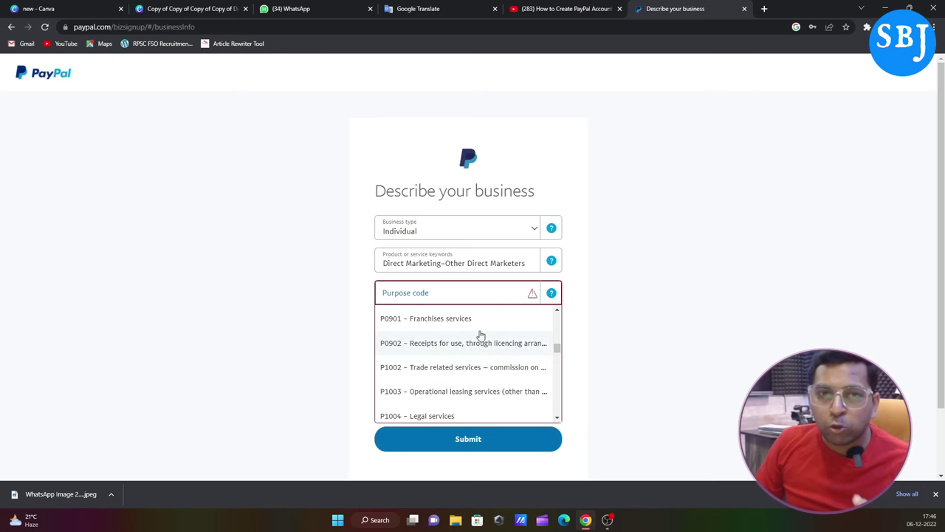
scroll(508, 365, "down", 2)
scroll(503, 368, "down", 2)
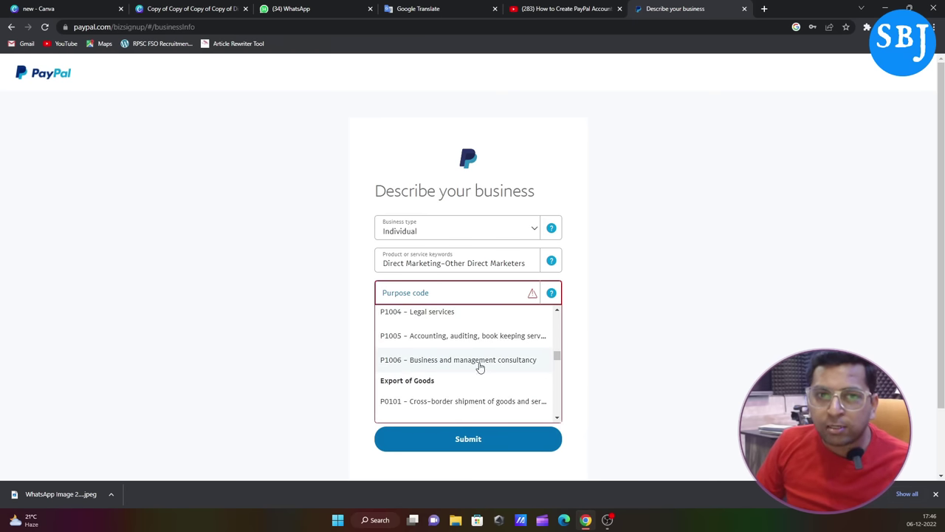
left_click(477, 367)
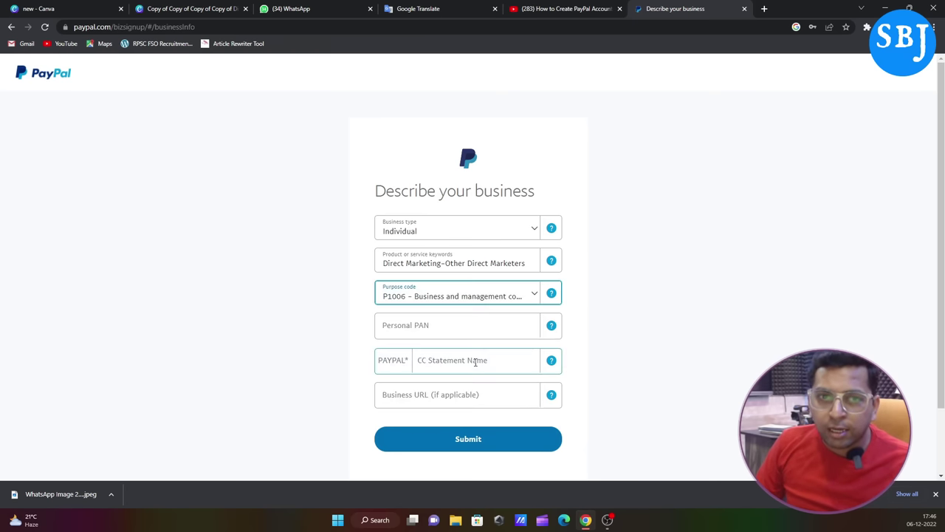
left_click(443, 326)
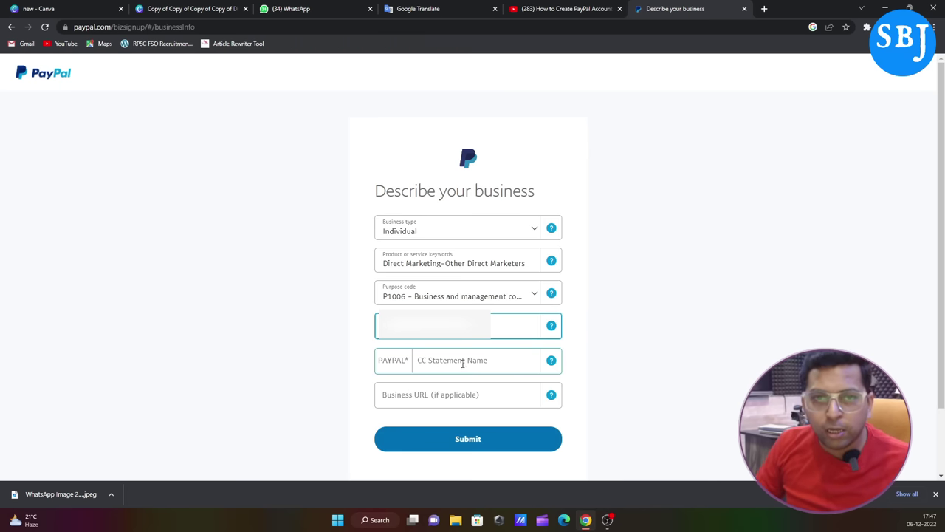
Step: Enter the owner's first name as CC Statement Name, trim extra letters, and submit
left_click(446, 365)
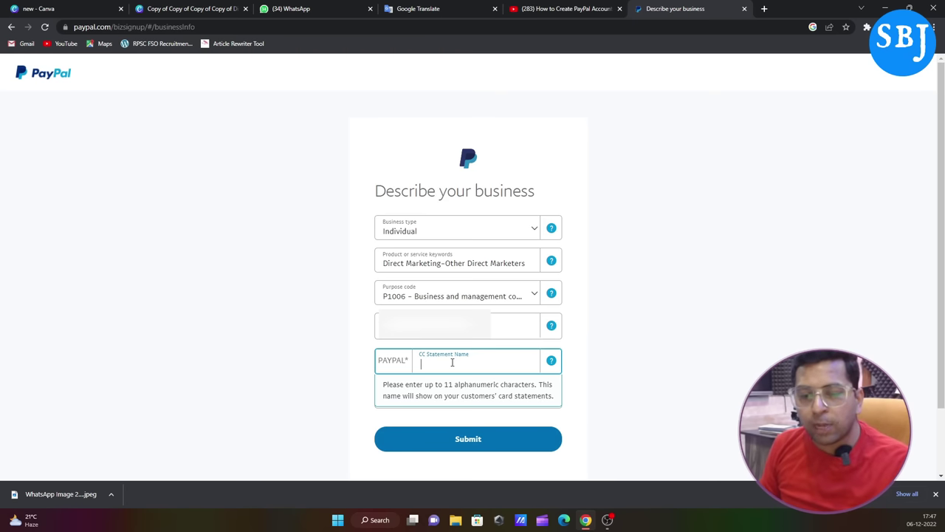
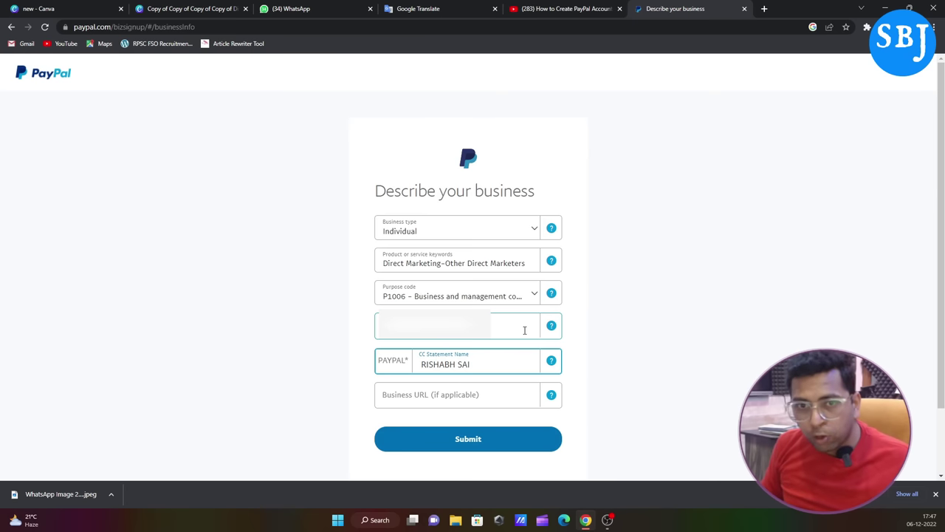
left_click_drag(477, 367, 459, 364)
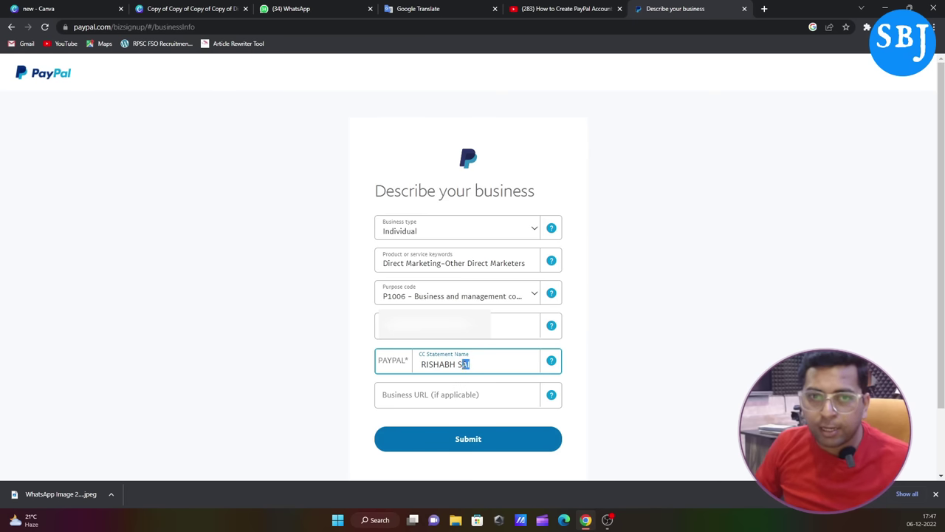
key("BackSpace")
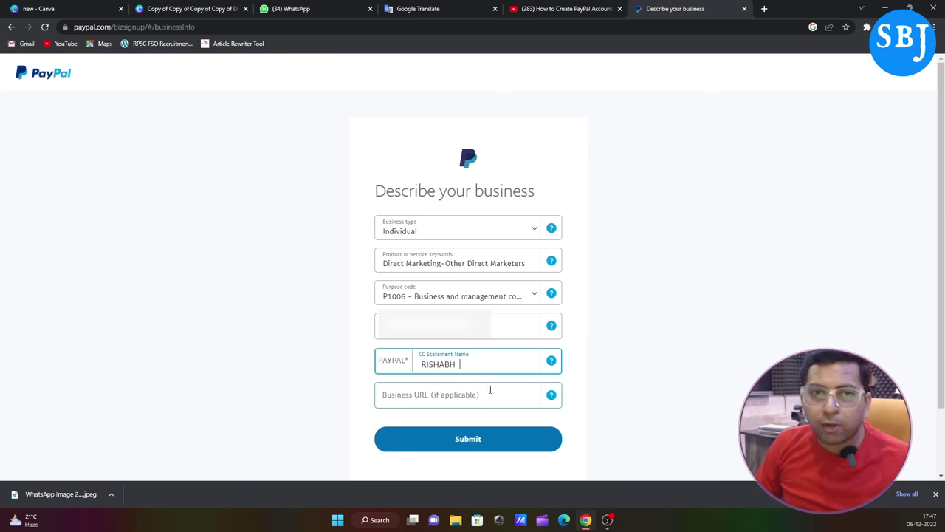
left_click(458, 440)
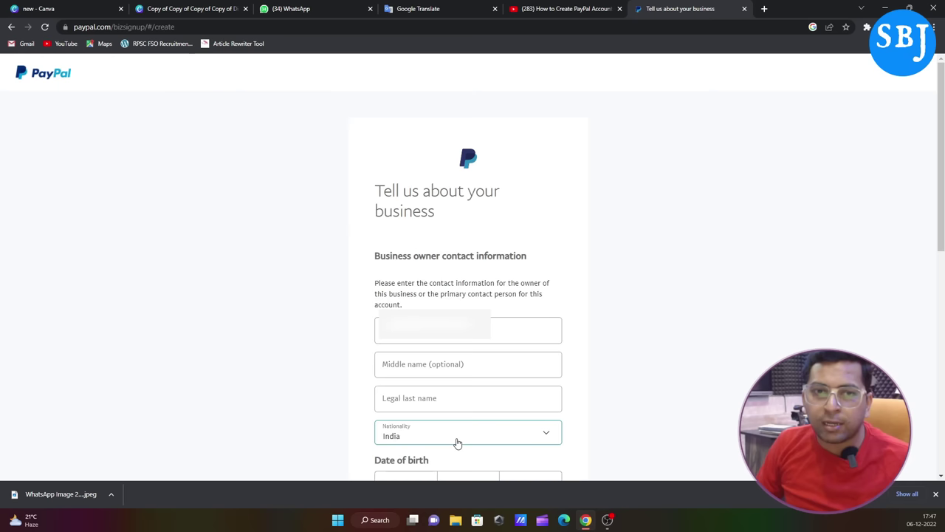
Step: Fill in the owner's first name and legal last name
scroll(433, 313, "down", 1)
left_click(424, 275)
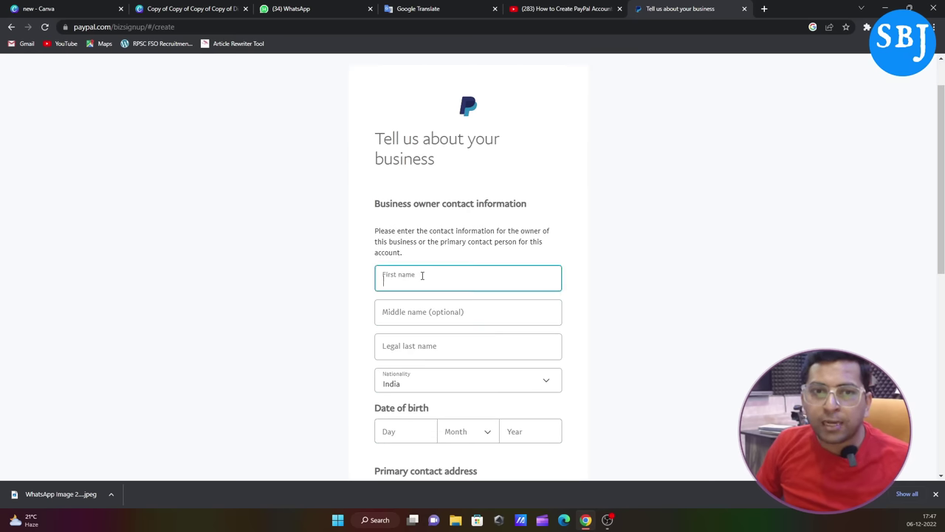
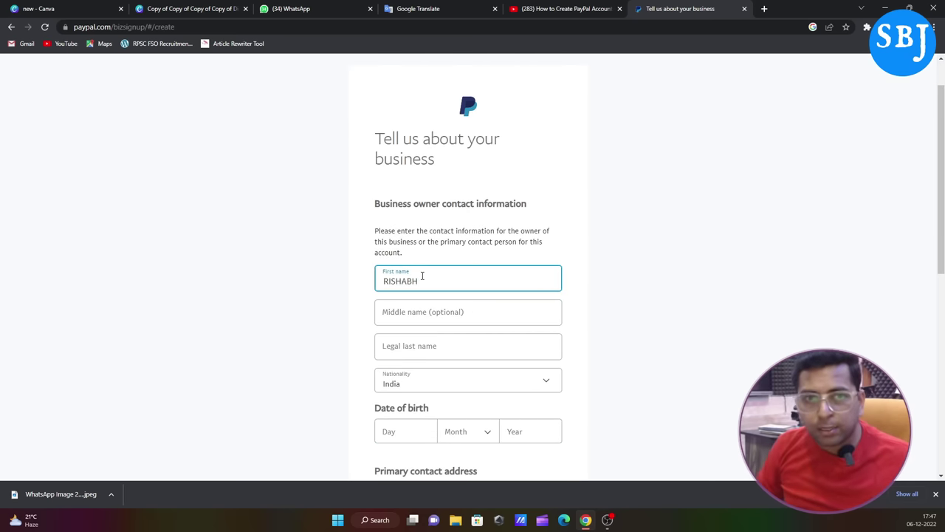
left_click(414, 311)
left_click(391, 348)
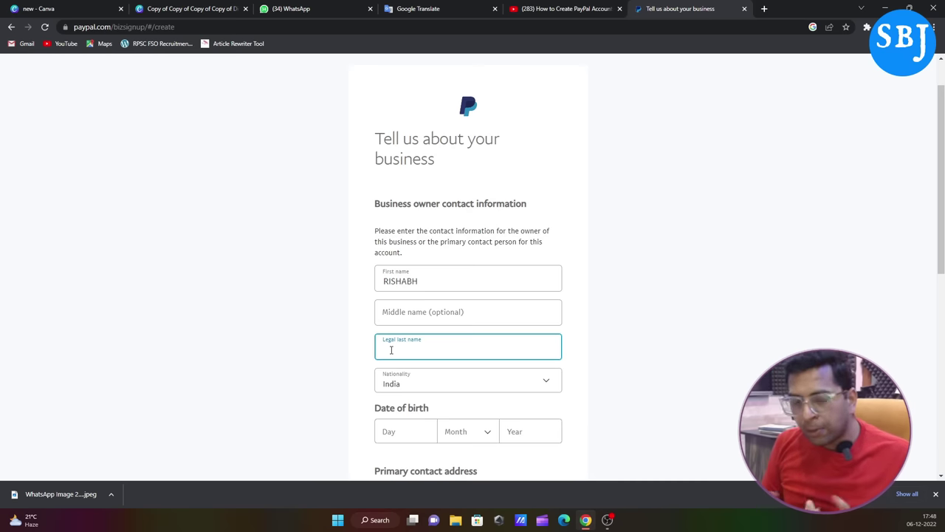
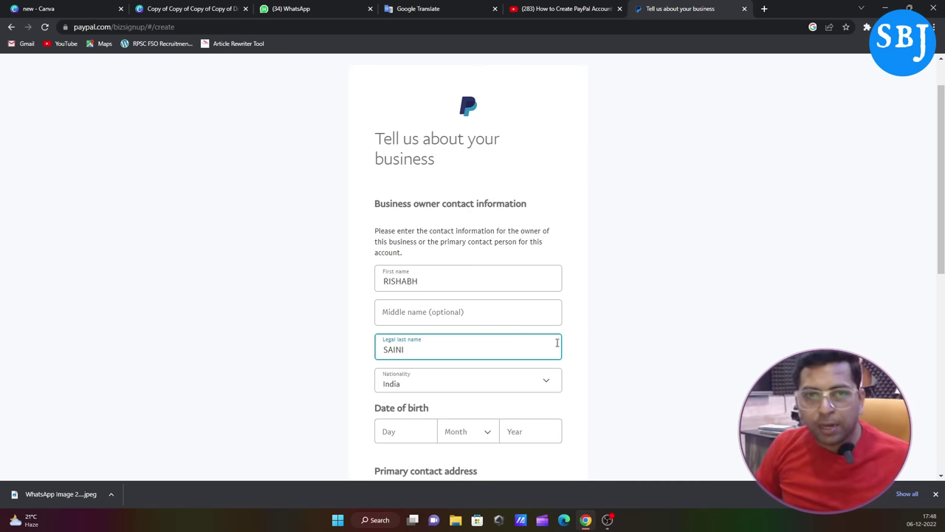
Step: Enter the owner's date of birth: day, month and year
scroll(655, 362, "down", 2)
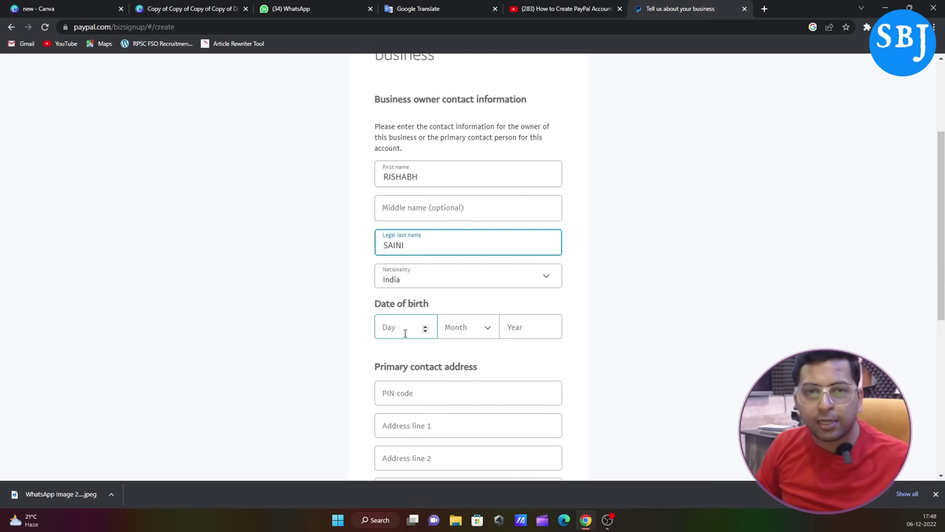
scroll(404, 333, "down", 1)
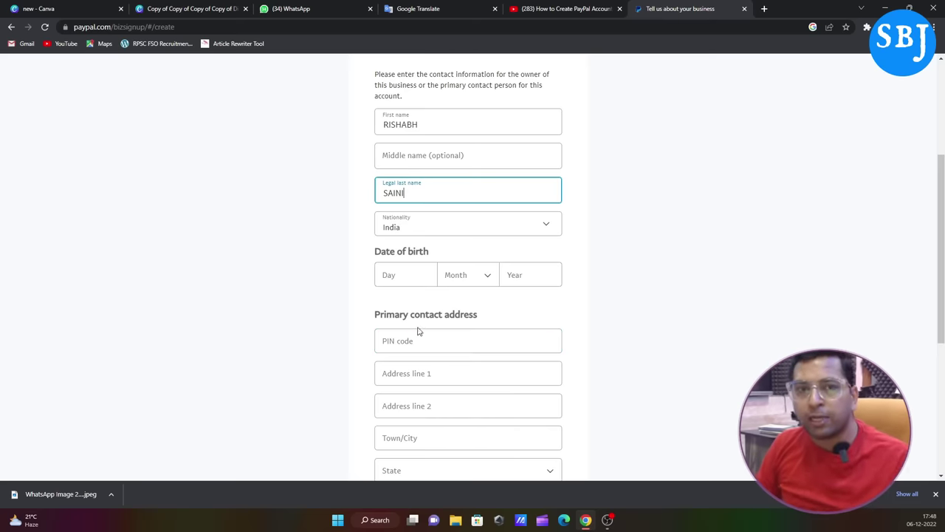
left_click(421, 275)
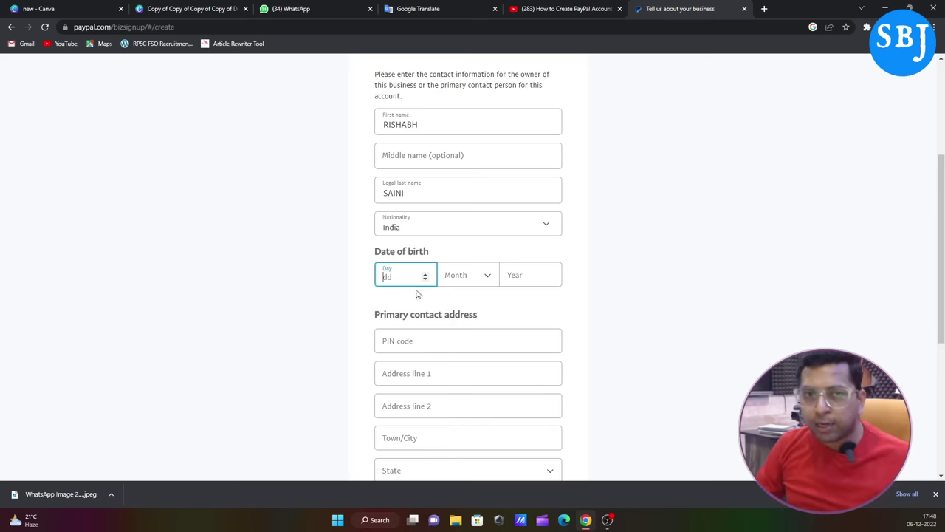
left_click(424, 273)
left_click(425, 272)
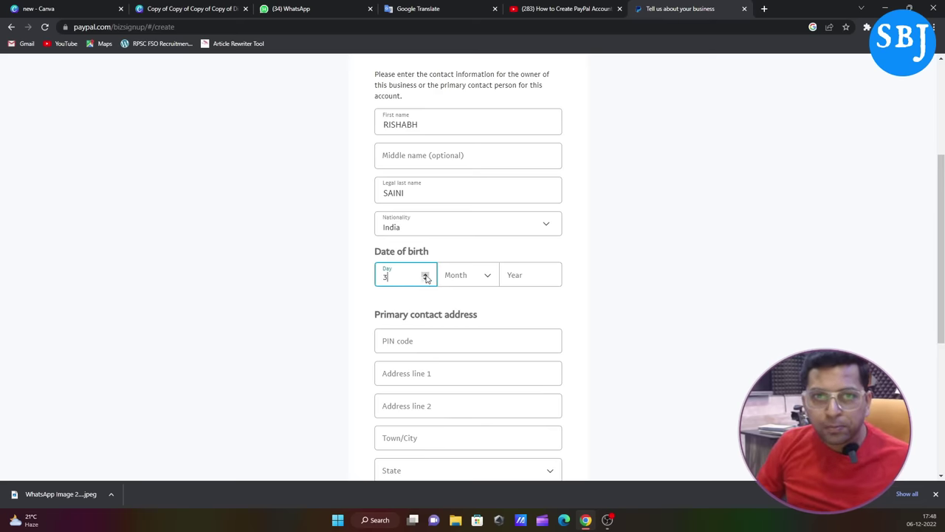
left_click(486, 274)
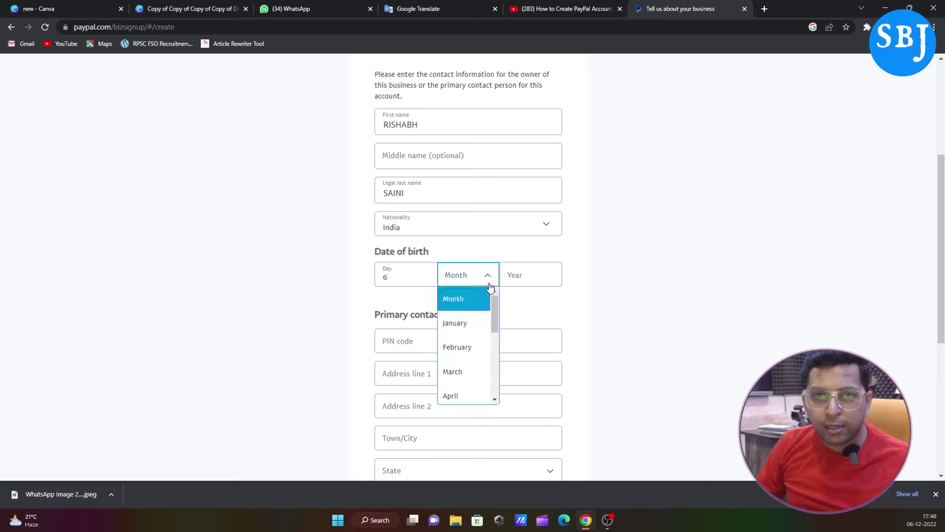
left_click(458, 347)
left_click(522, 273)
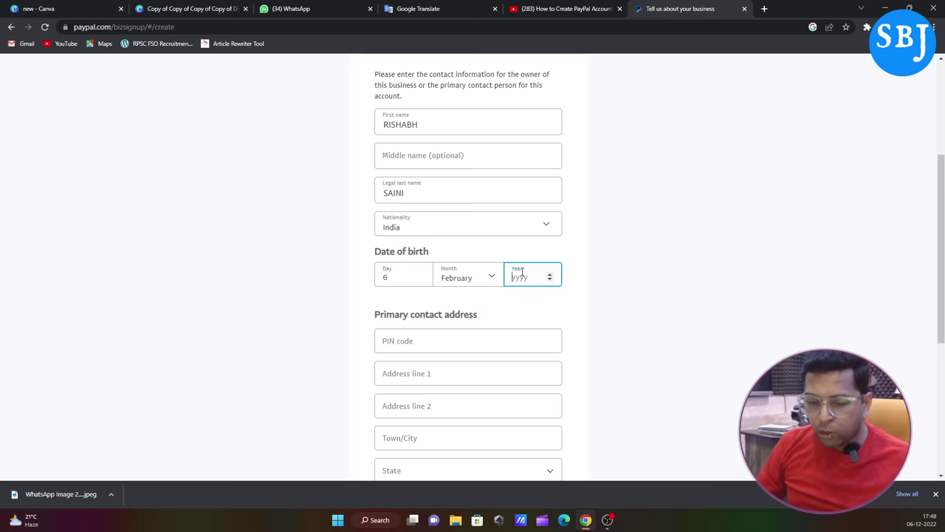
type("199")
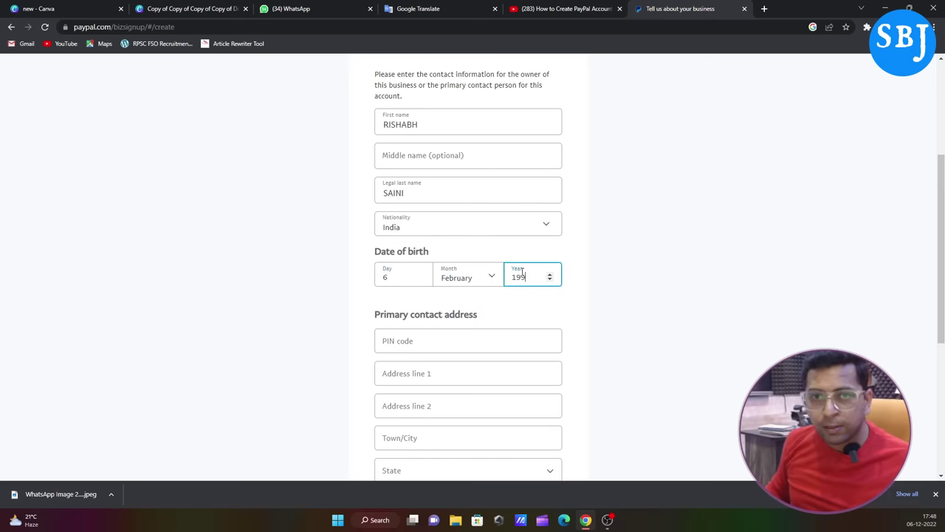
type("9")
left_click(526, 308)
Step: Fill in the owner's PIN code, address and primary contact phone
left_click(397, 342)
type("247001")
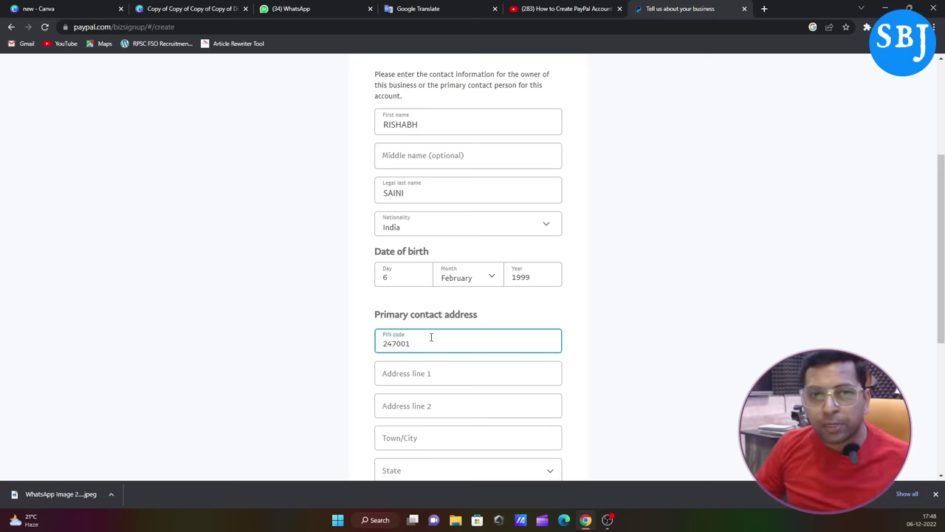
left_click(434, 363)
scroll(747, 232, "down", 2)
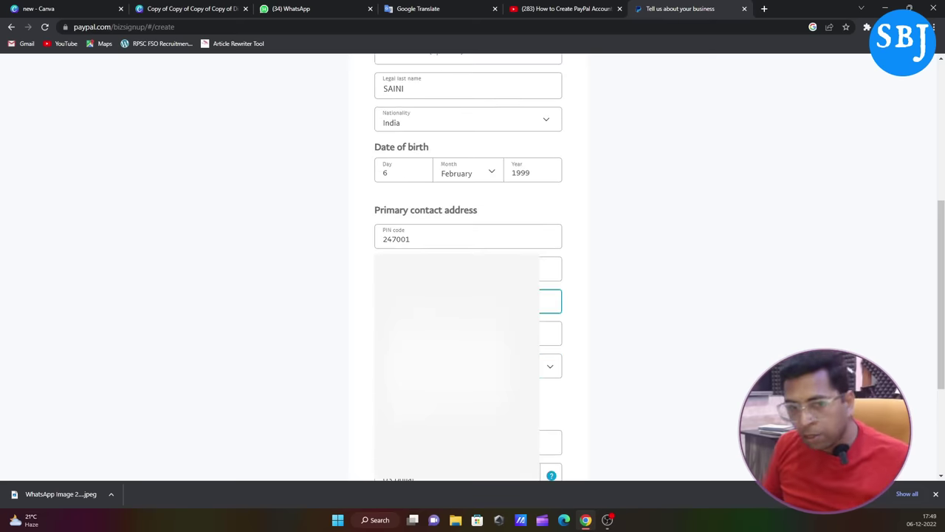
scroll(549, 386, "down", 3)
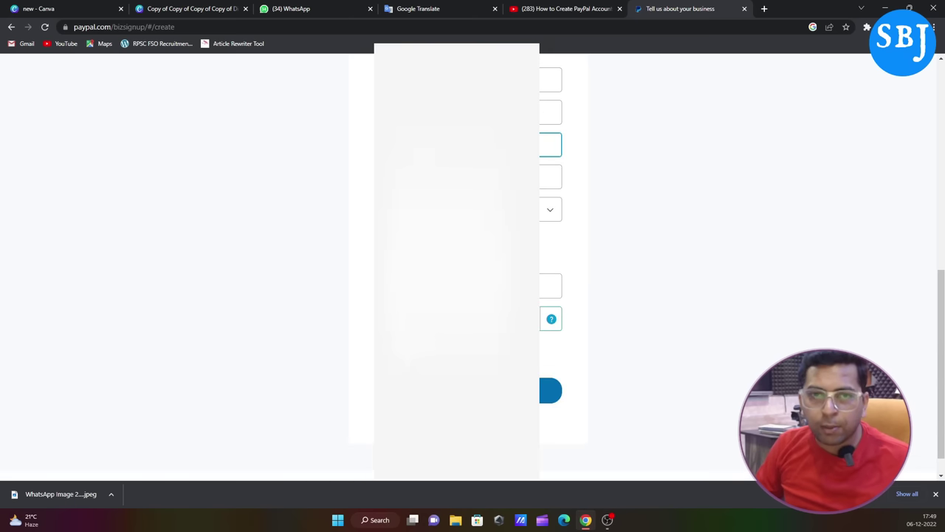
left_click(456, 287)
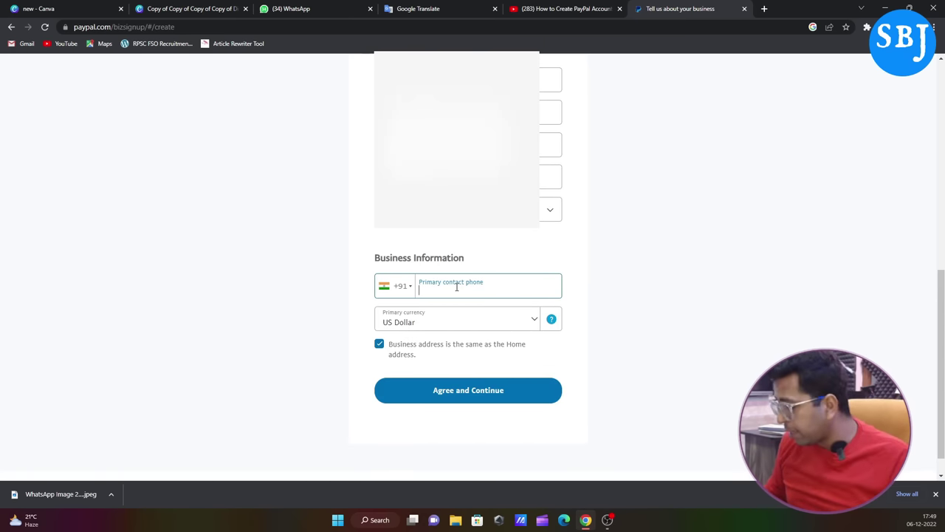
left_click(457, 288)
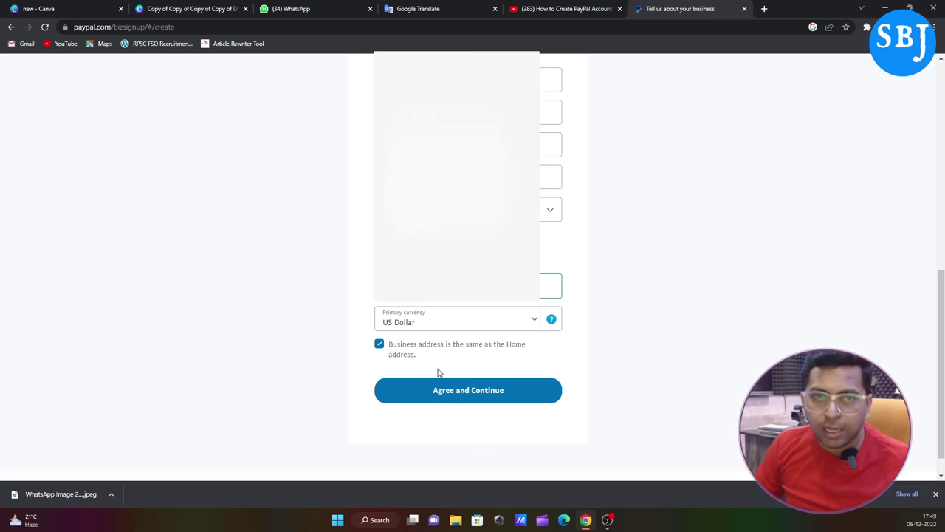
Step: Keep US Dollar as primary currency and agree to the terms to continue
left_click(531, 319)
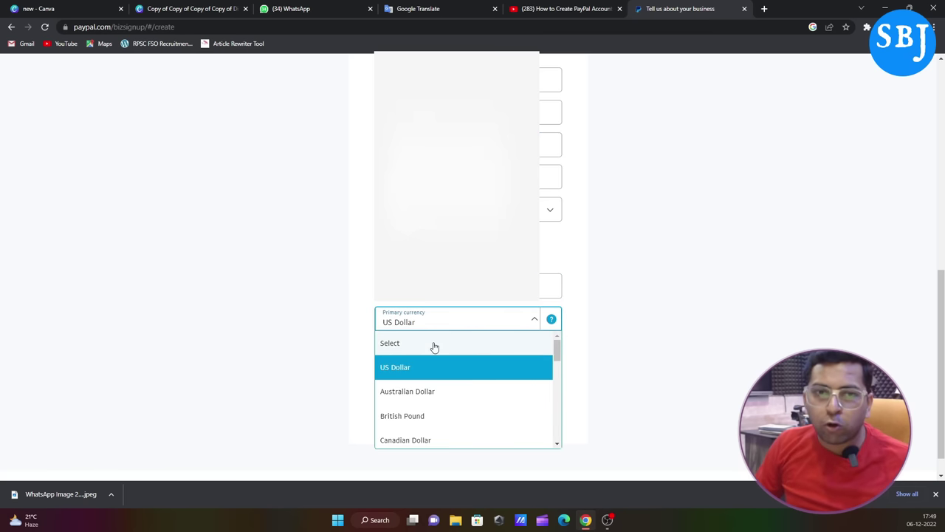
left_click(393, 370)
left_click(467, 399)
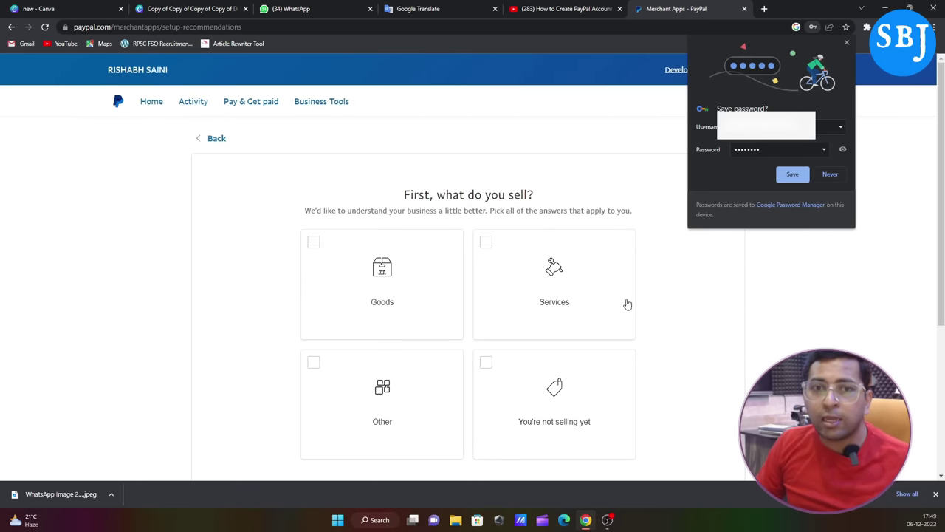
Step: Tick Goods, Other, You're not selling yet and Services, dismiss Chrome's save-password prompt, and continue
scroll(672, 293, "down", 1)
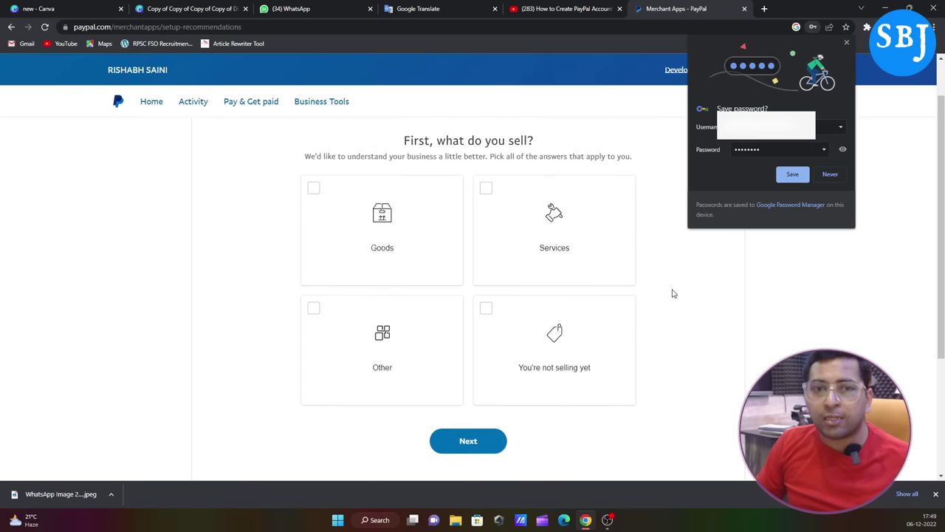
scroll(673, 294, "down", 1)
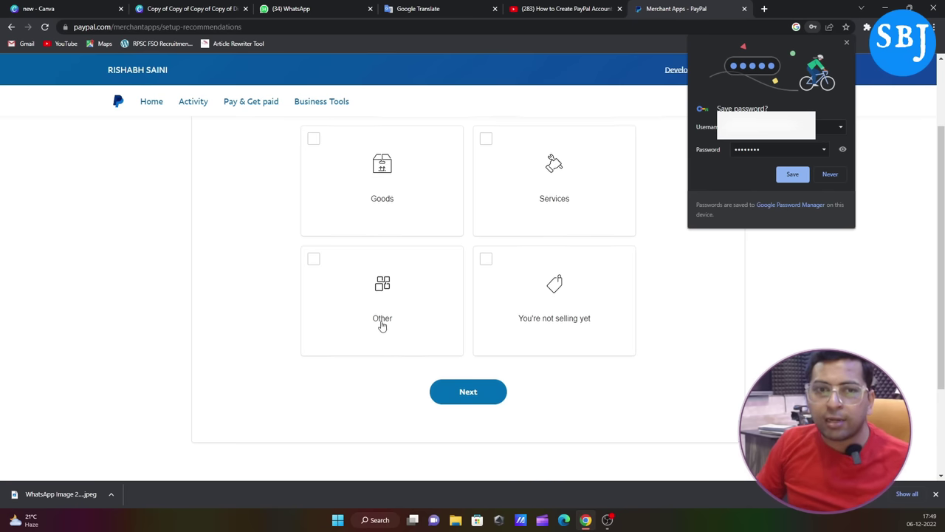
scroll(382, 325, "up", 2)
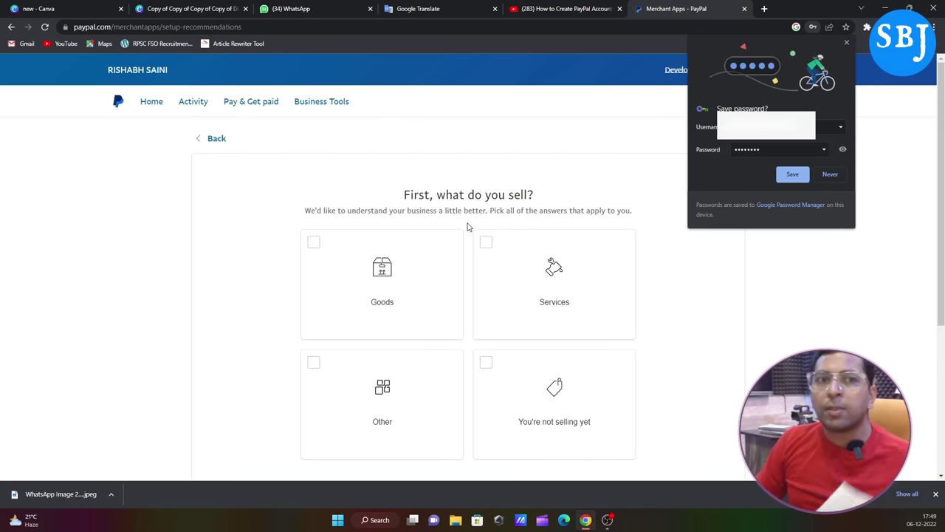
left_click(314, 244)
left_click(315, 365)
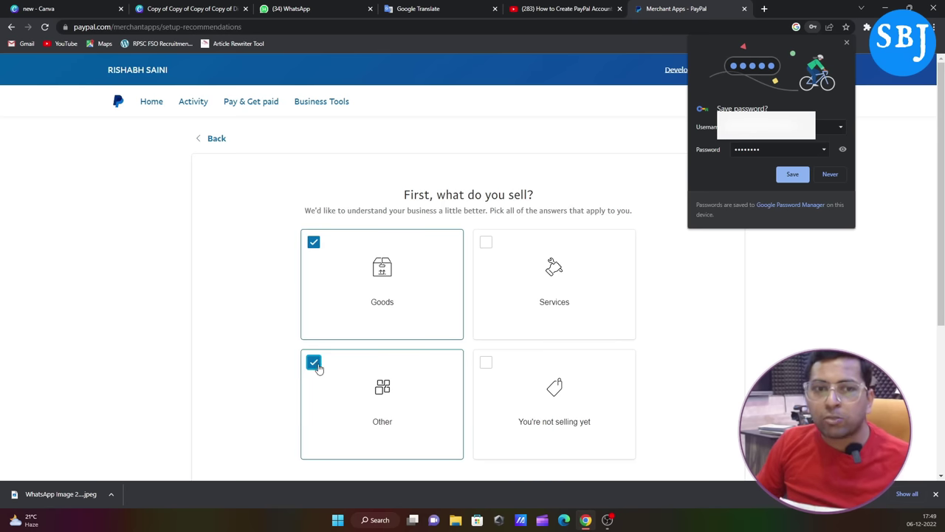
left_click(490, 363)
left_click(488, 244)
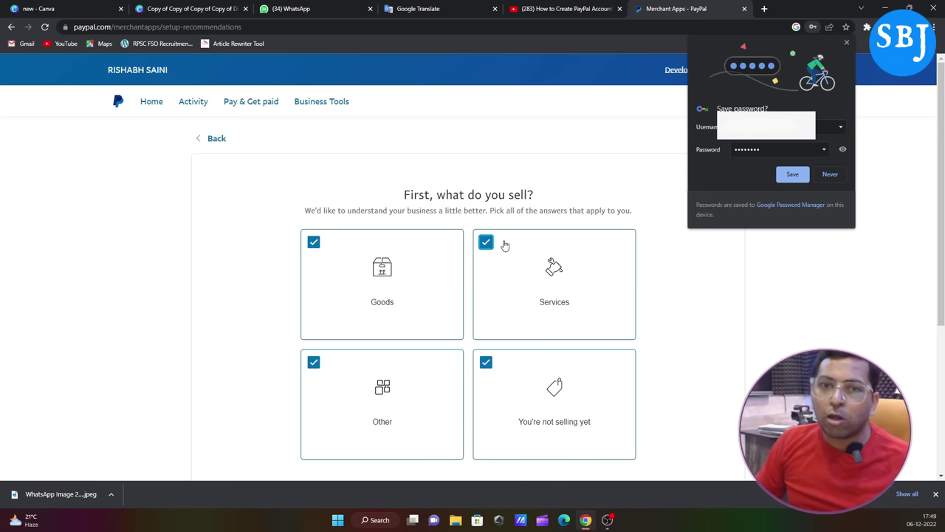
scroll(667, 268, "down", 1)
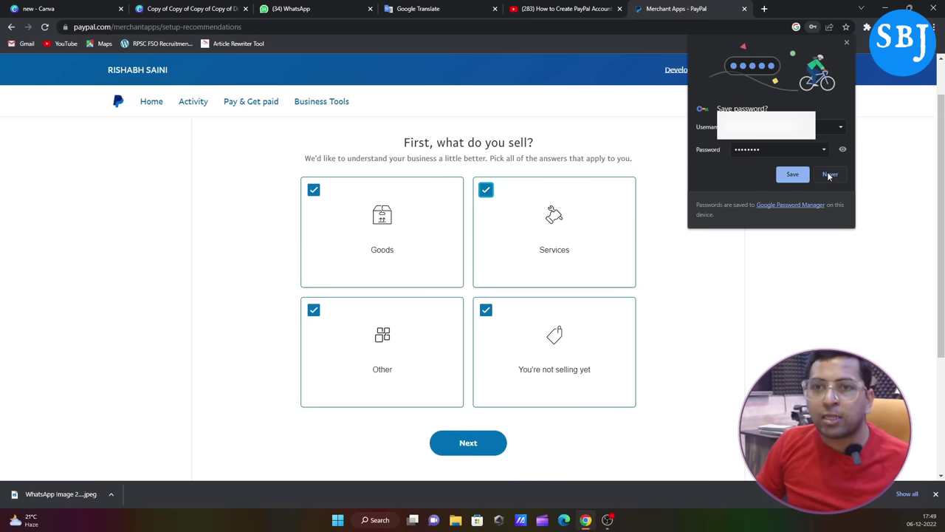
left_click(845, 44)
left_click(496, 443)
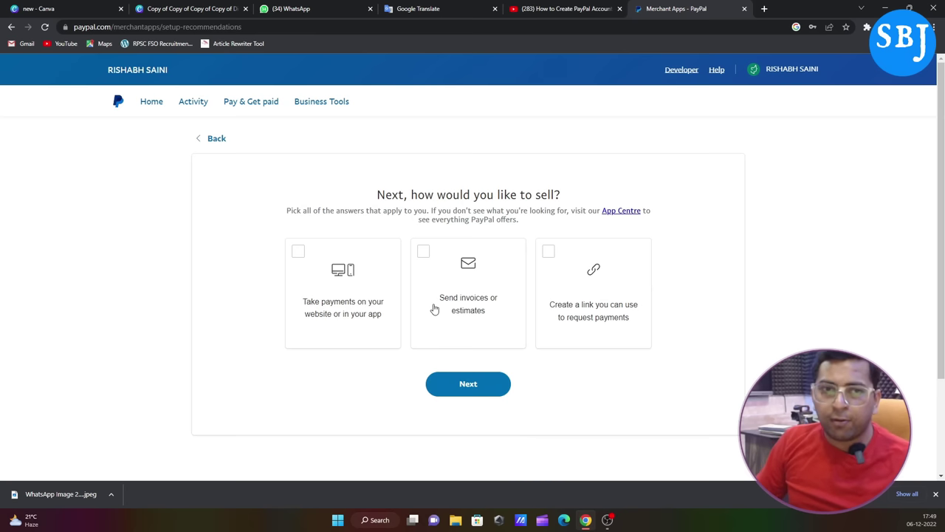
Step: Select website/app payments, invoices or estimates, and payment request links as selling methods
left_click(299, 252)
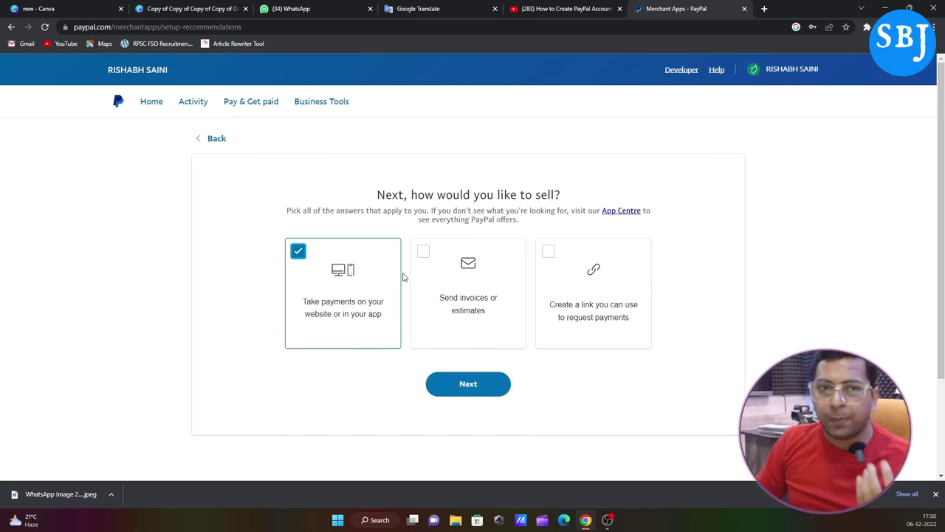
left_click(424, 254)
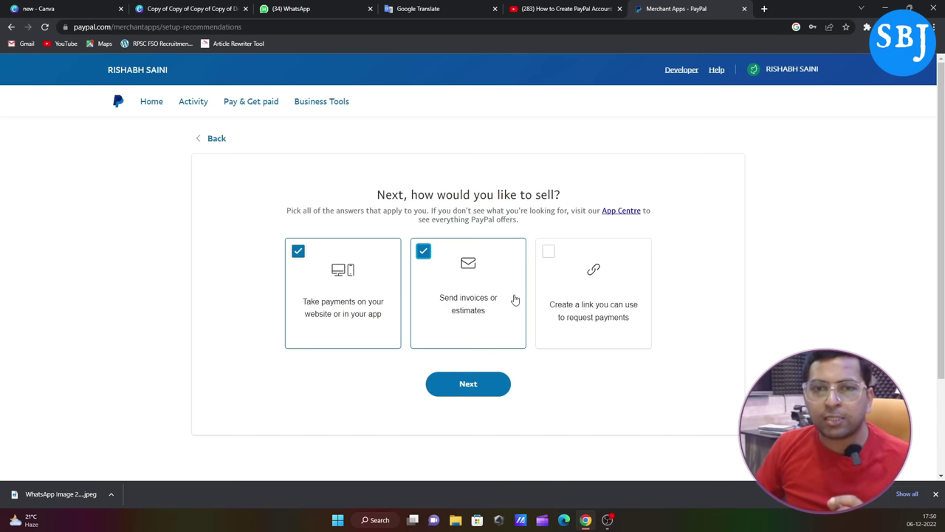
left_click(553, 255)
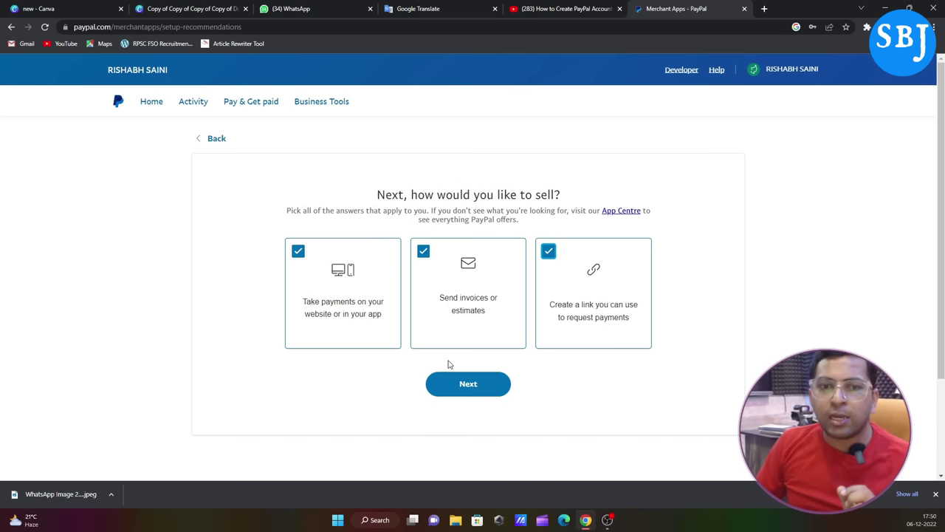
left_click(462, 386)
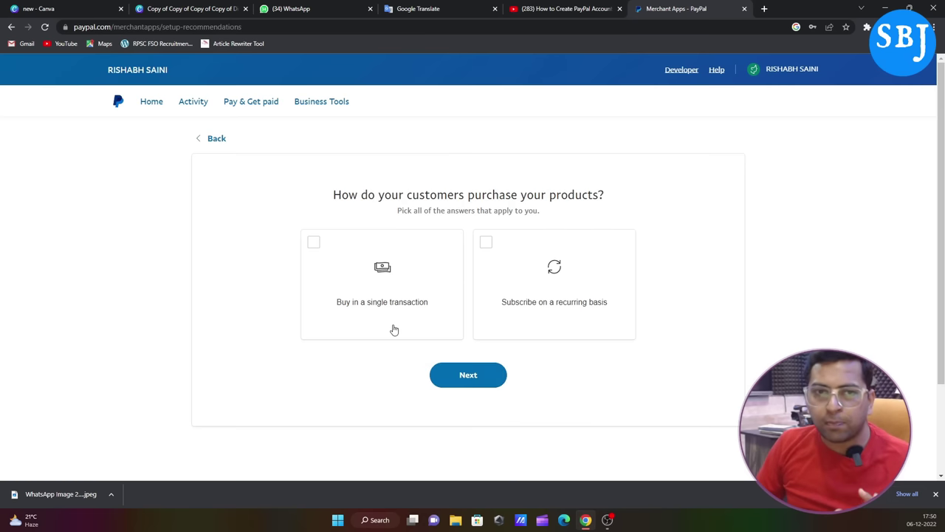
Step: Select both single-transaction and recurring subscription purchases
left_click(315, 247)
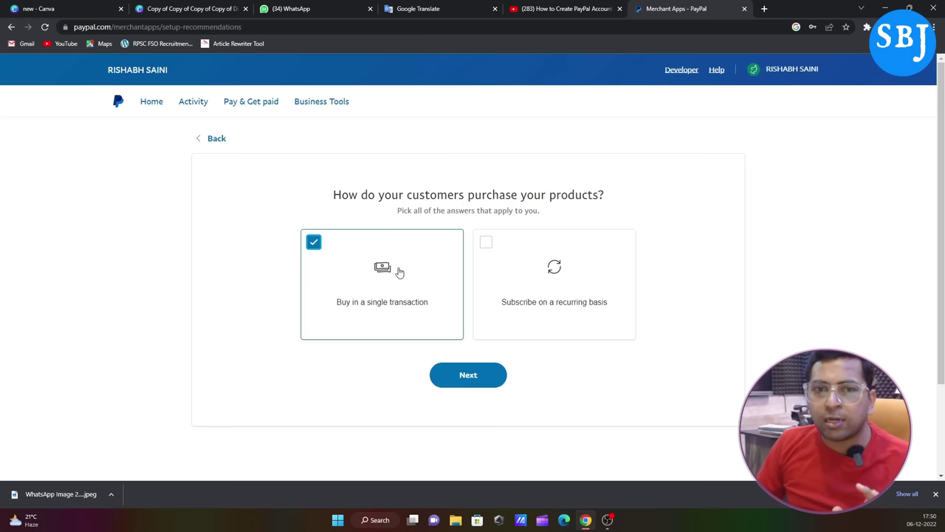
left_click(491, 249)
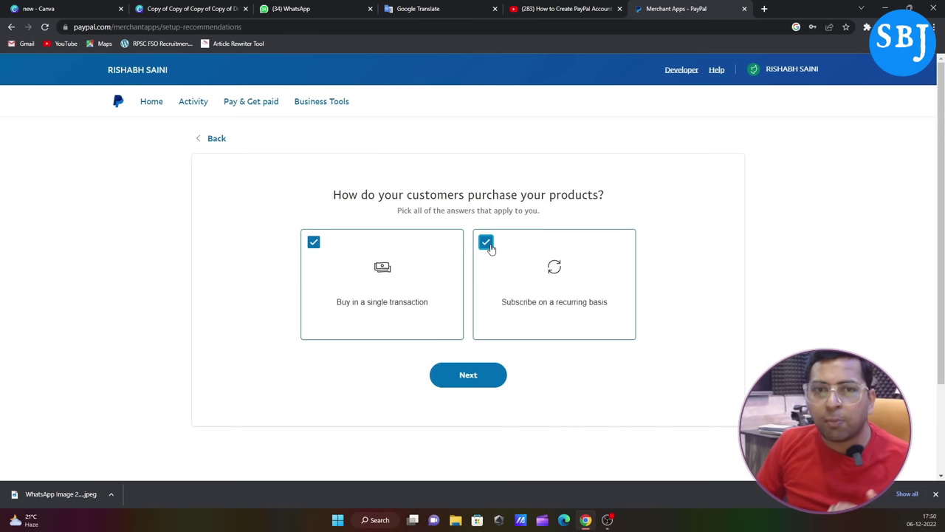
left_click(457, 380)
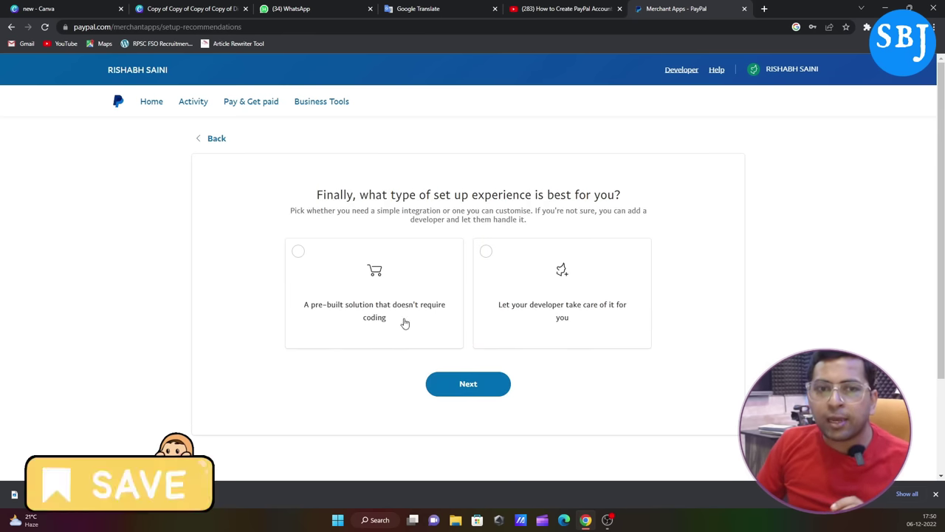
Step: Choose the pre-built solution that doesn't require coding and submit the answers
left_click(487, 253)
left_click(296, 253)
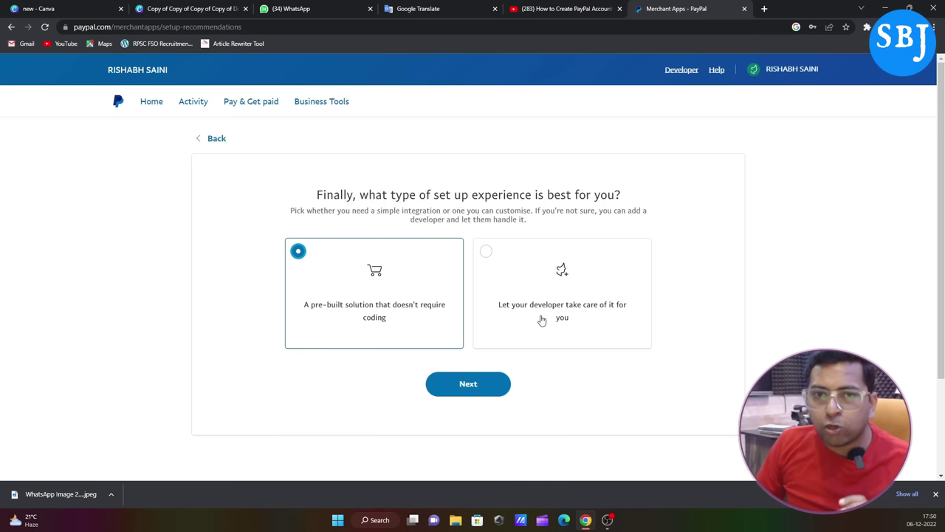
left_click(461, 385)
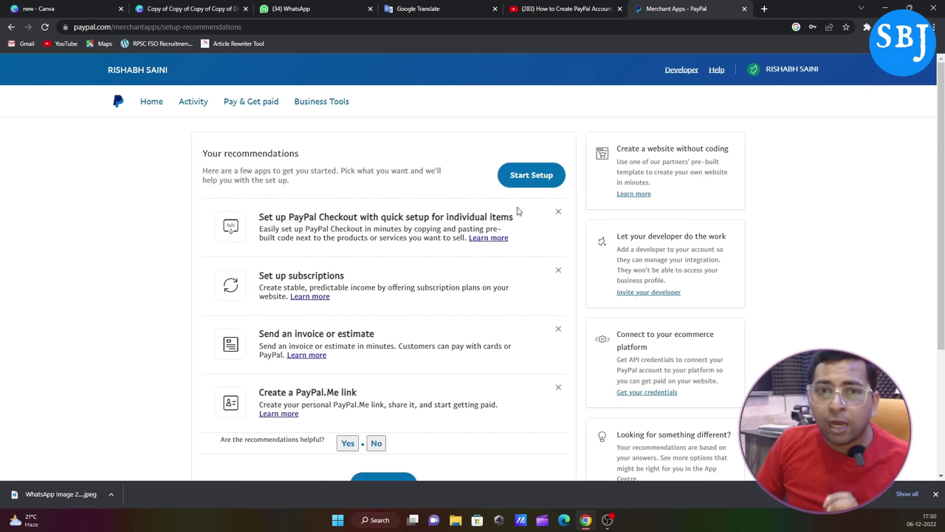
Step: Review the recommended apps and start setup to reach the business dashboard
scroll(327, 204, "down", 2)
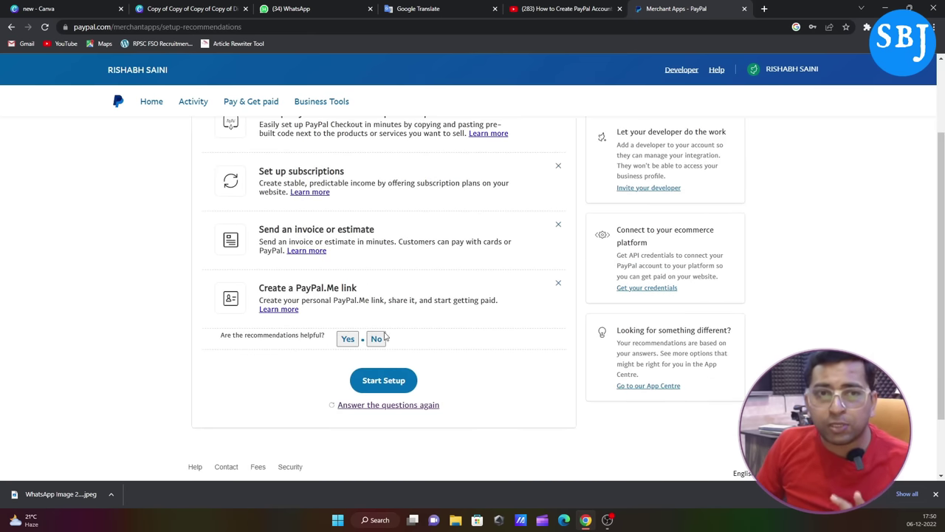
scroll(394, 336, "up", 2)
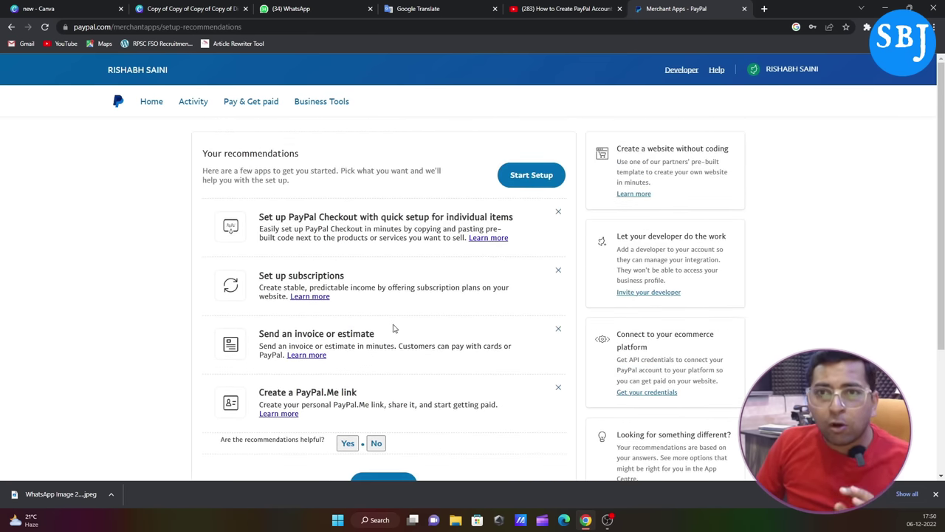
scroll(393, 302, "down", 1)
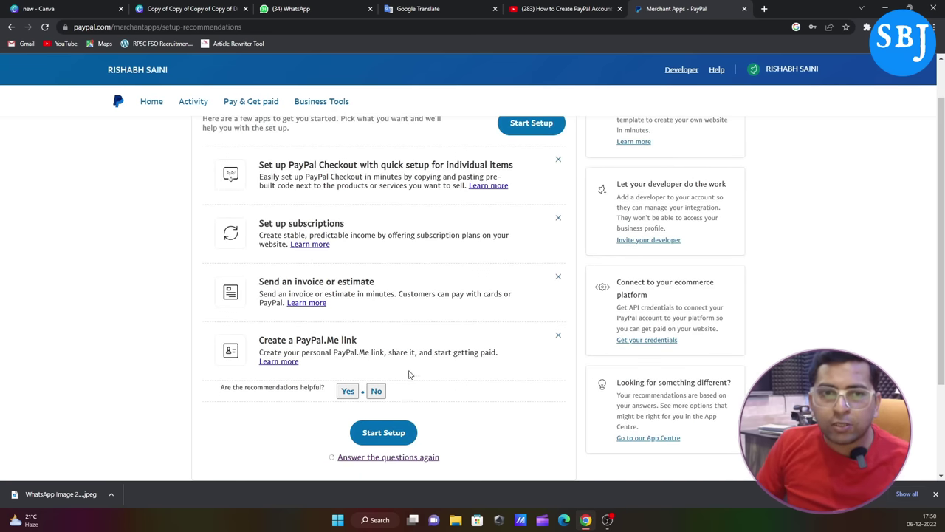
scroll(410, 374, "up", 1)
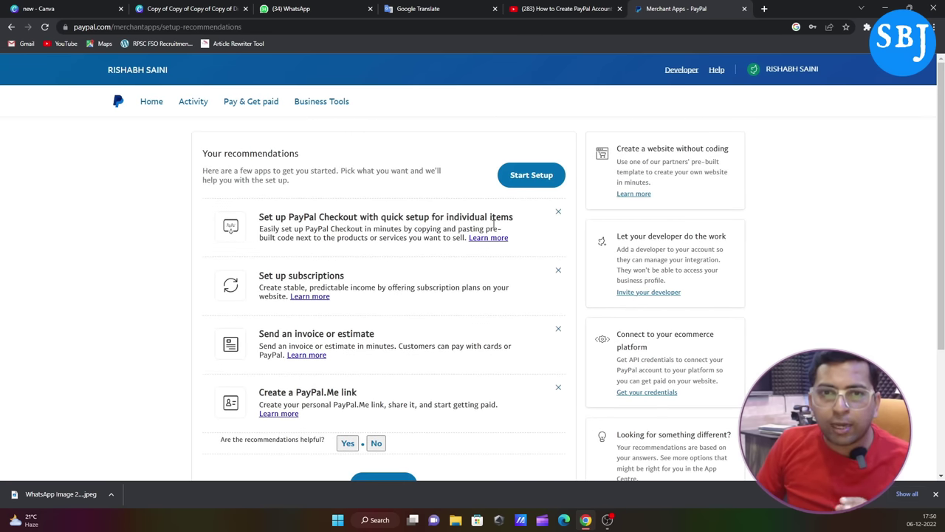
left_click(536, 178)
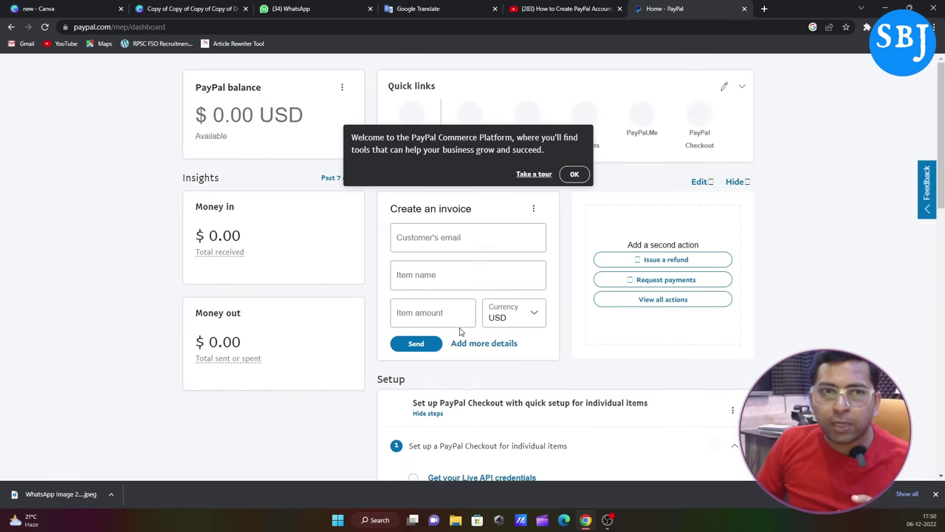
Step: Dismiss the welcome popup and open Confirm email address details, showing the primary address Unconfirmed
left_click(577, 175)
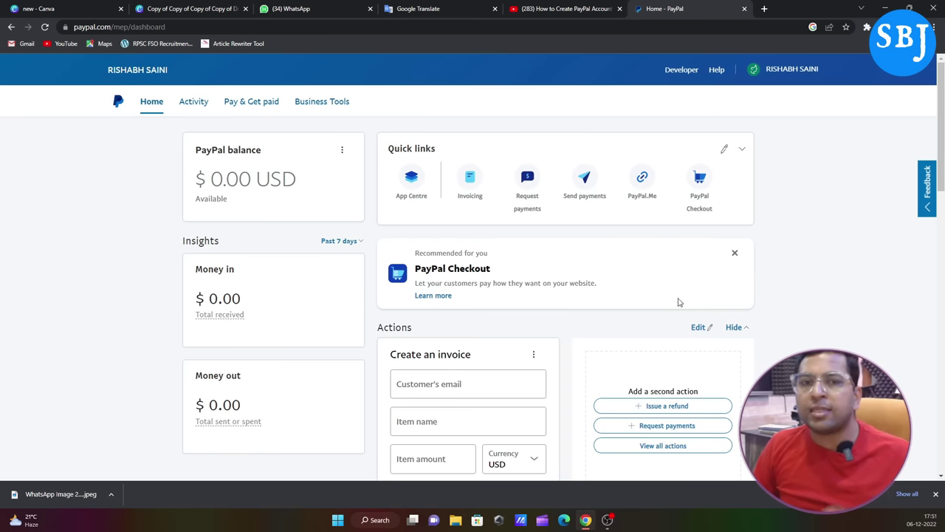
scroll(680, 303, "down", 2)
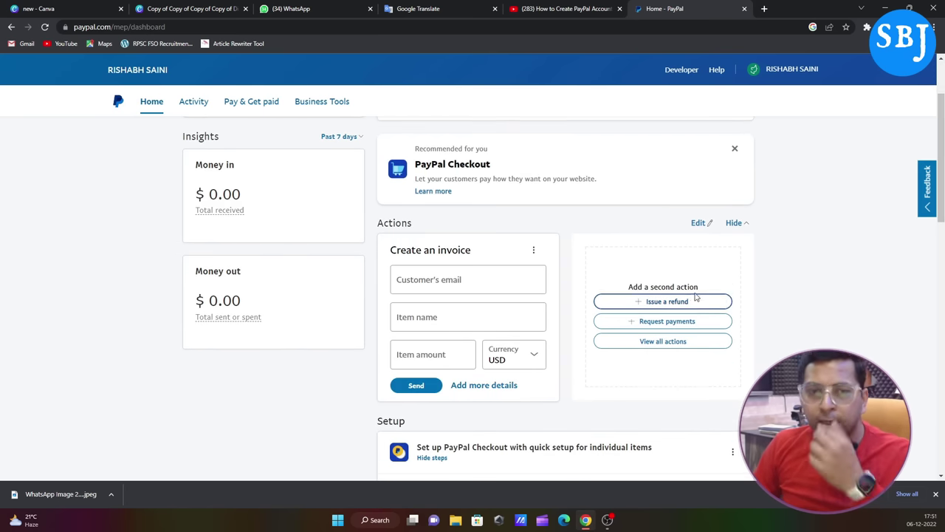
scroll(665, 288, "down", 4)
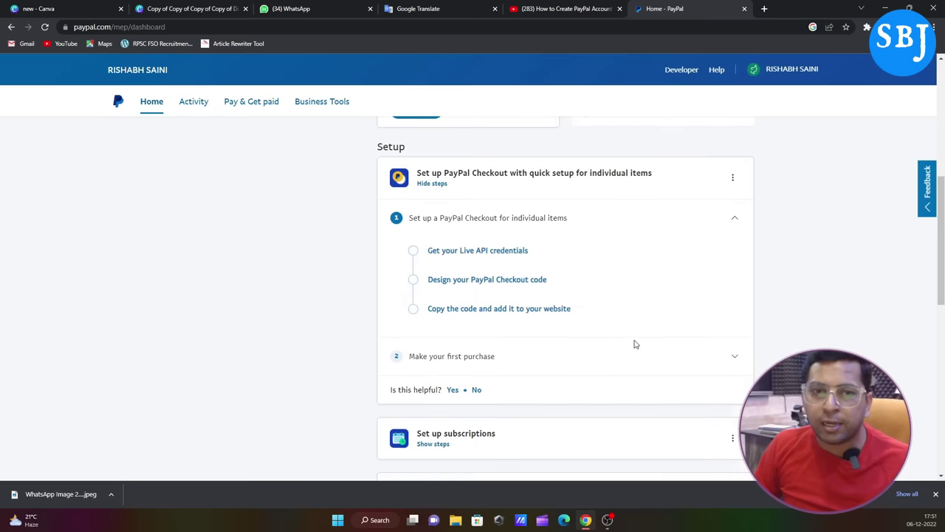
scroll(621, 336, "down", 4)
scroll(517, 293, "down", 2)
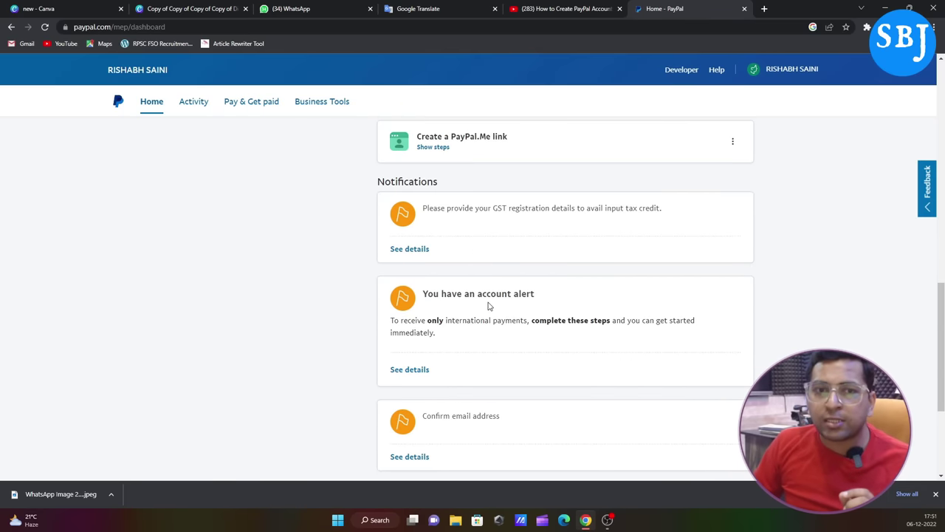
scroll(480, 299, "down", 2)
scroll(450, 299, "down", 2)
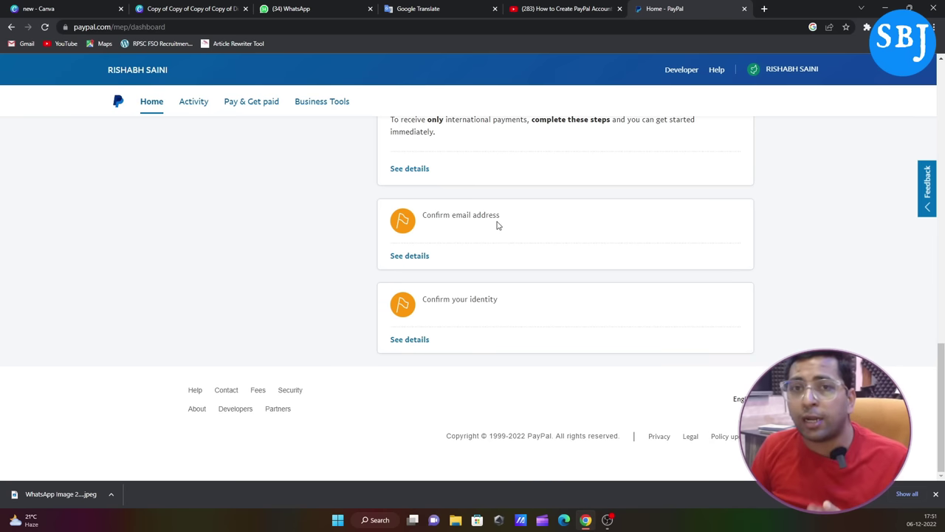
left_click(408, 259)
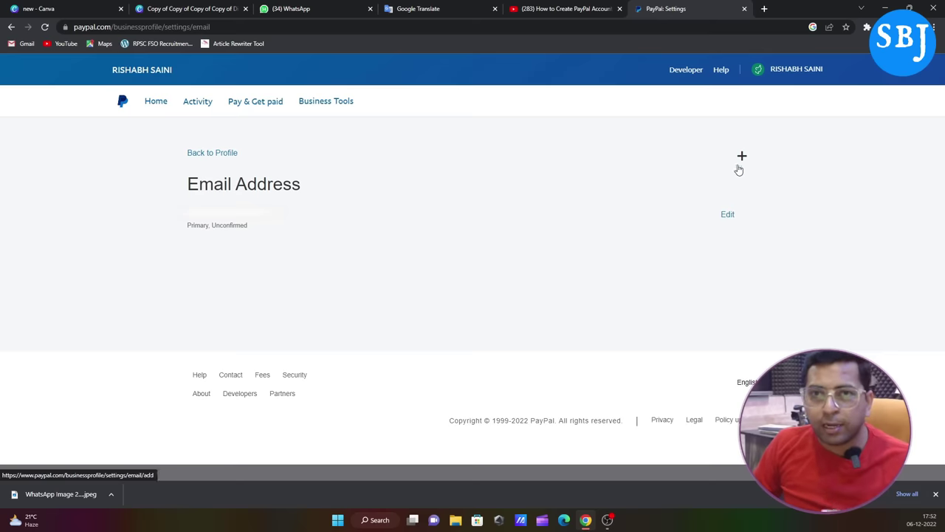
Step: Open Gmail in a new tab and follow Get Started Now in PayPal's confirm-email message
left_click(765, 8)
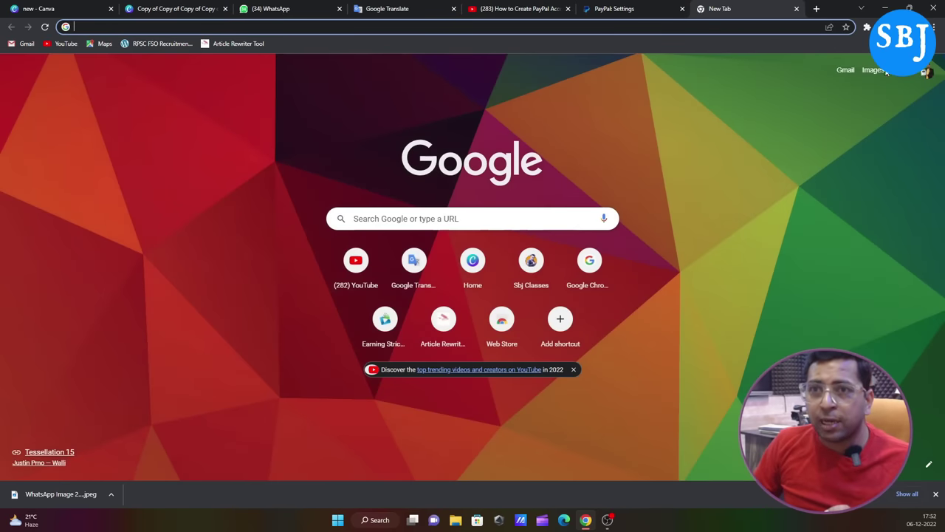
left_click(846, 71)
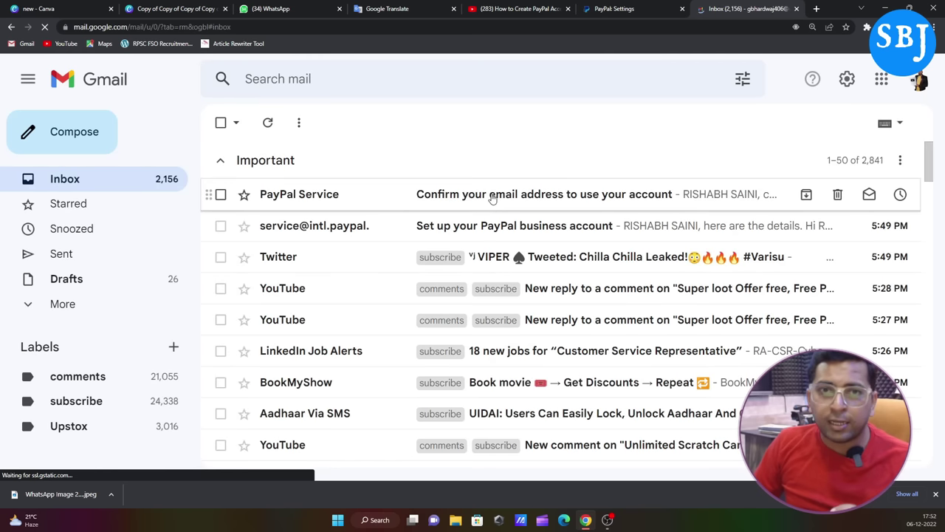
left_click(492, 196)
scroll(563, 291, "down", 4)
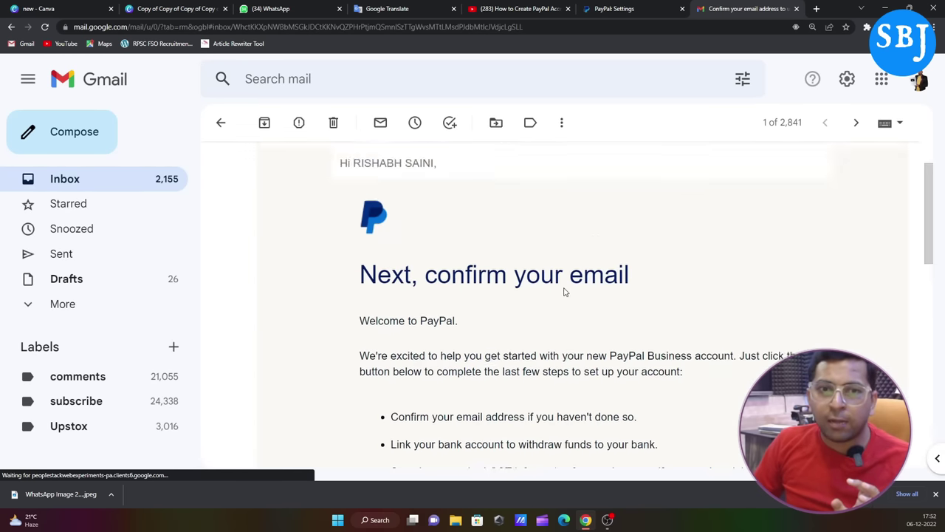
scroll(568, 290, "down", 2)
left_click(443, 283)
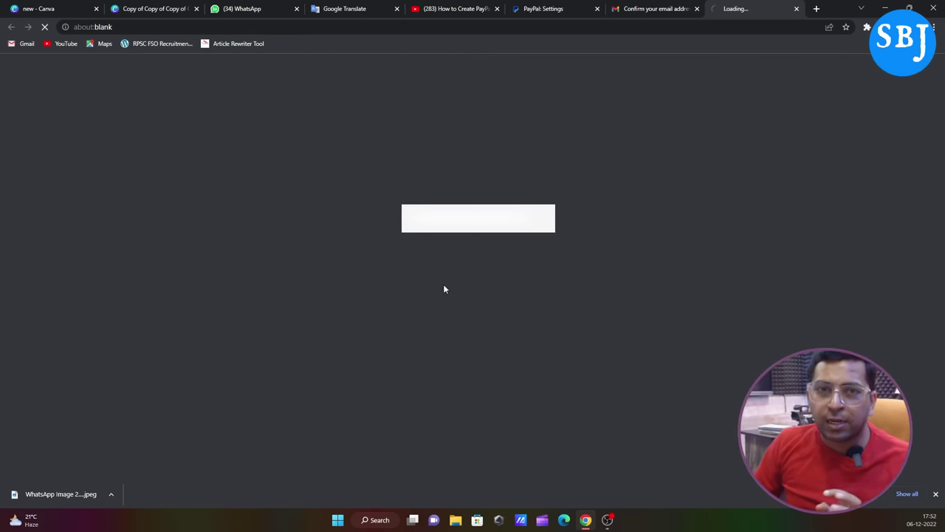
Step: Enter the account password, correcting a typo, and submit Confirm Email Address
left_click(440, 248)
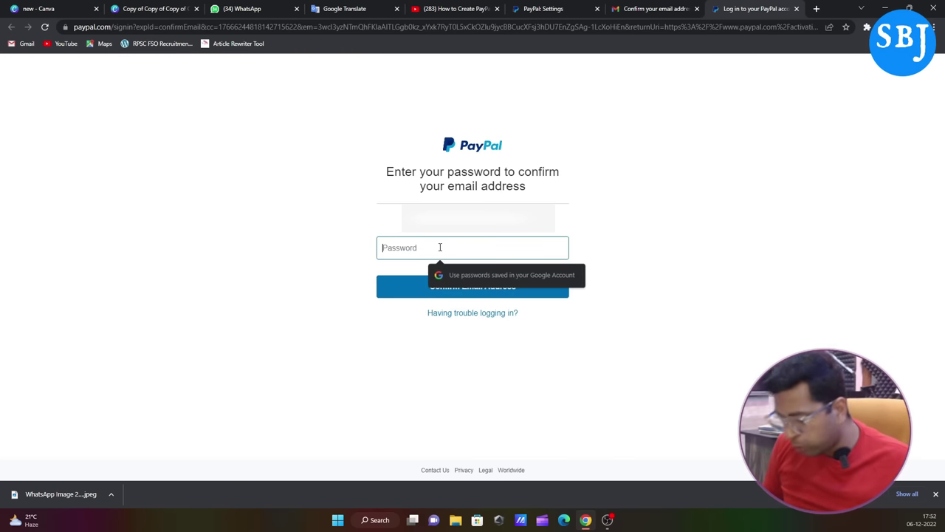
type("xx")
key("BackSpace")
key("BackSpace")
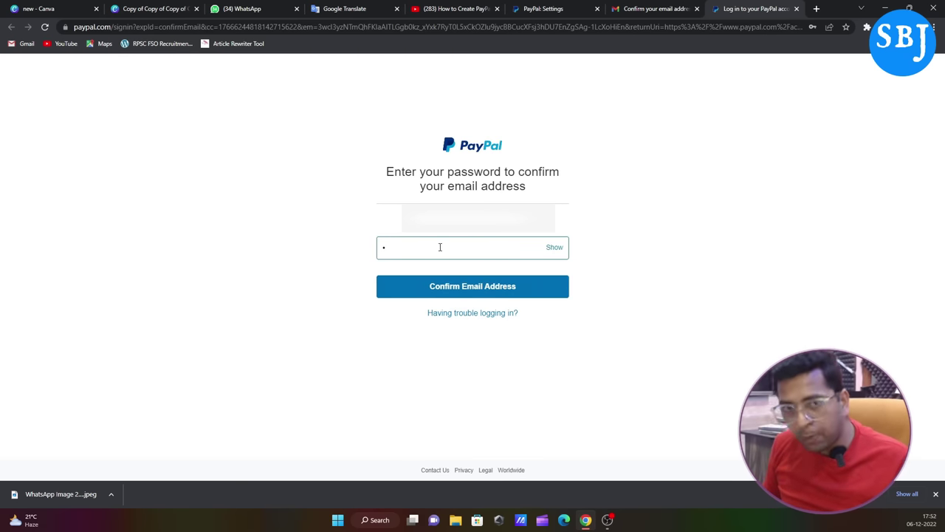
type("xxxxxxxx")
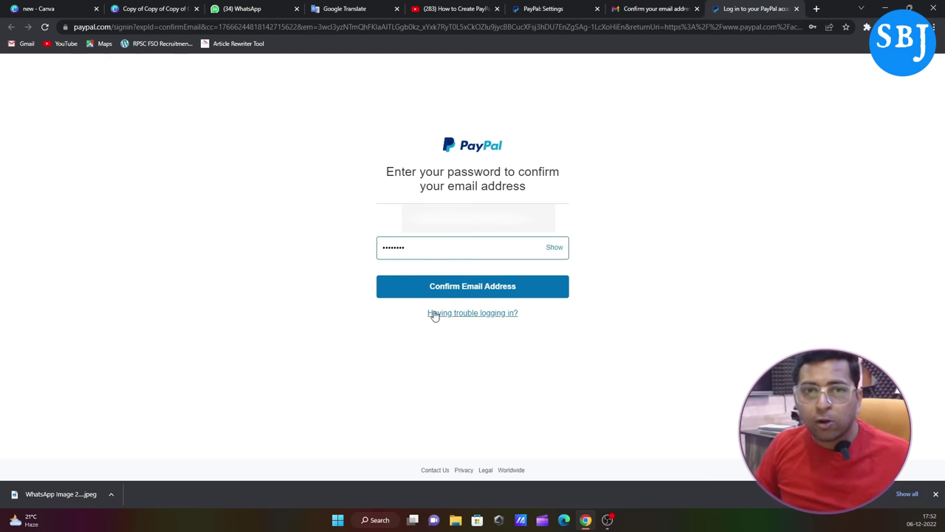
left_click(448, 294)
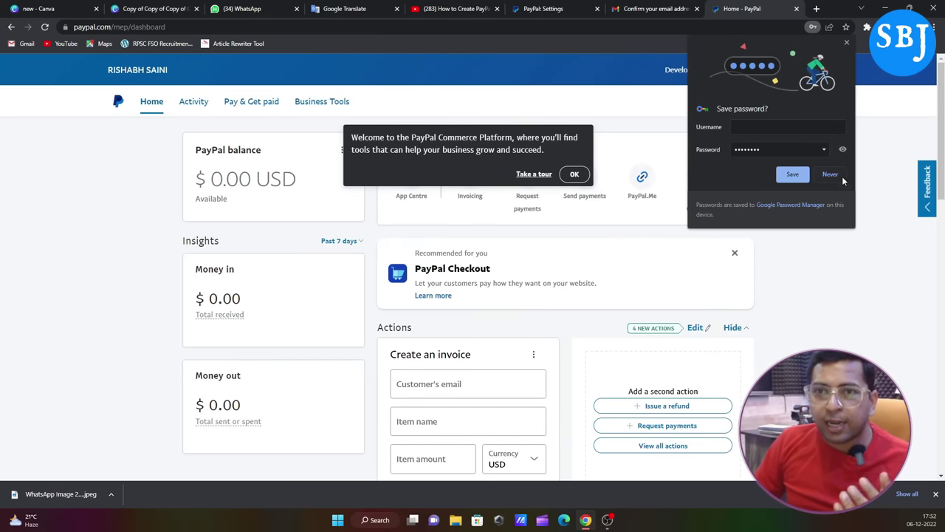
Step: Decline Chrome's password save, dismiss the welcome popup, and open Confirm your identity details
left_click(846, 42)
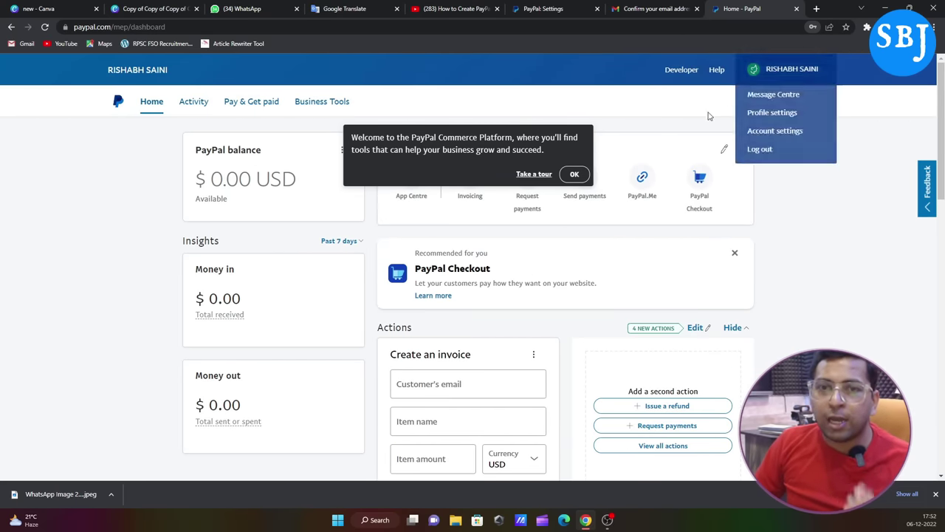
left_click(575, 175)
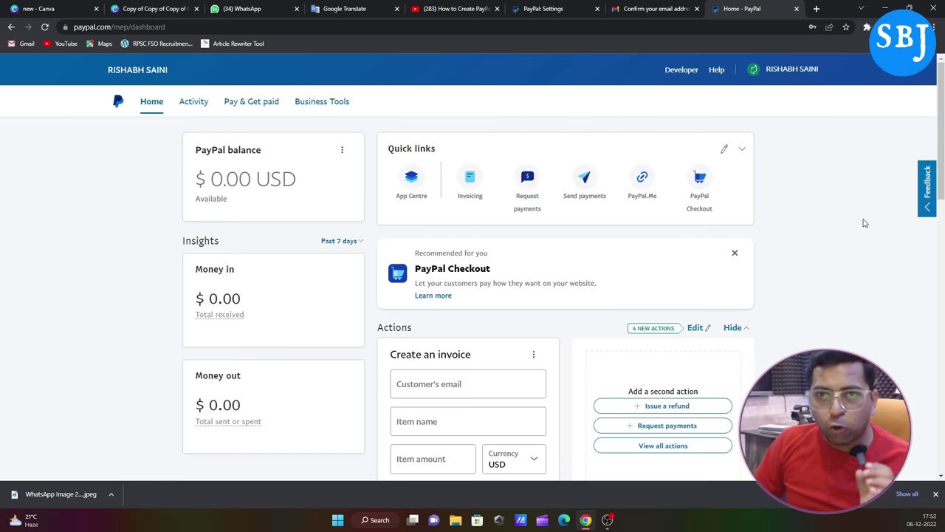
scroll(818, 279, "down", 1)
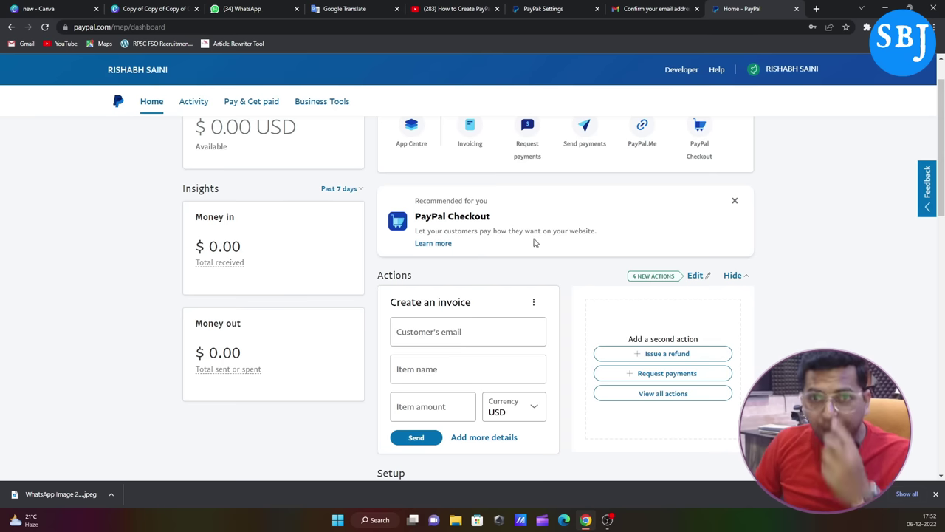
scroll(709, 345, "down", 3)
scroll(628, 345, "down", 2)
scroll(598, 338, "down", 1)
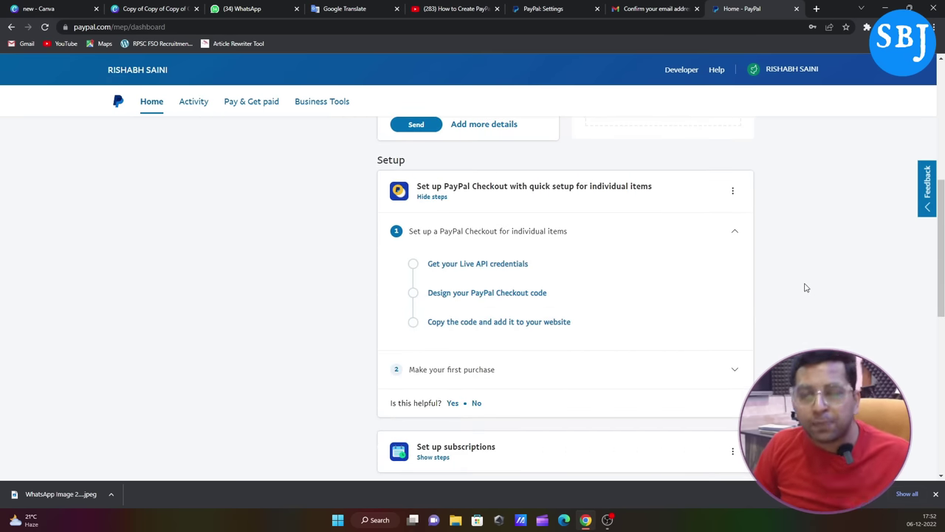
scroll(696, 310, "down", 8)
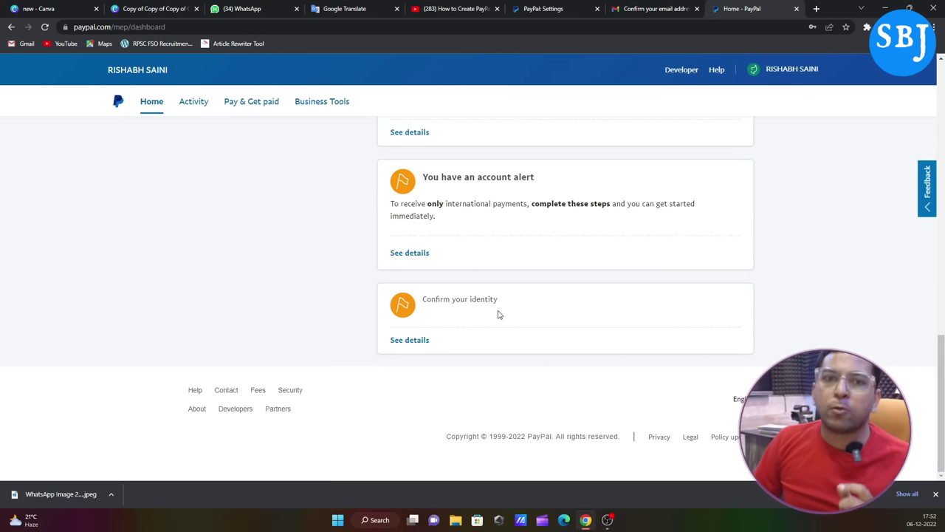
left_click(411, 340)
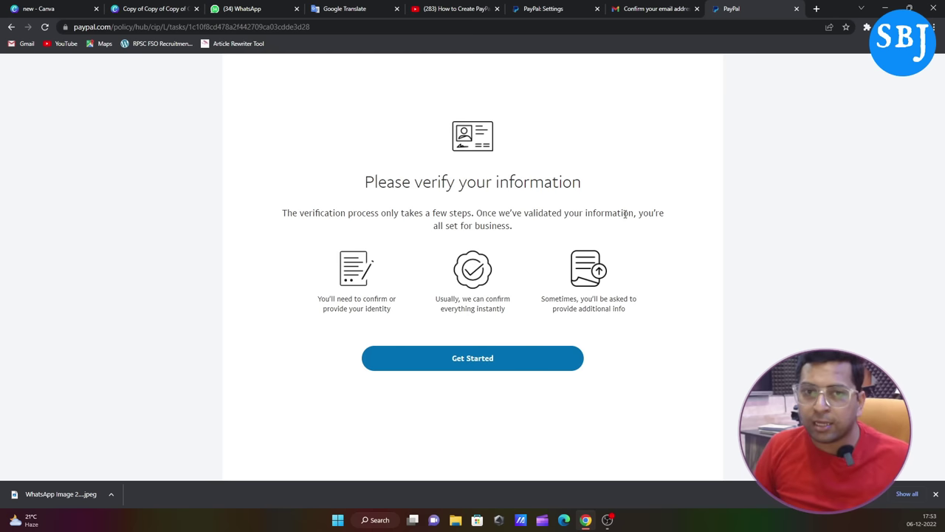
Step: Start verification, go to the Money page, and choose Link a new bank account
left_click(485, 368)
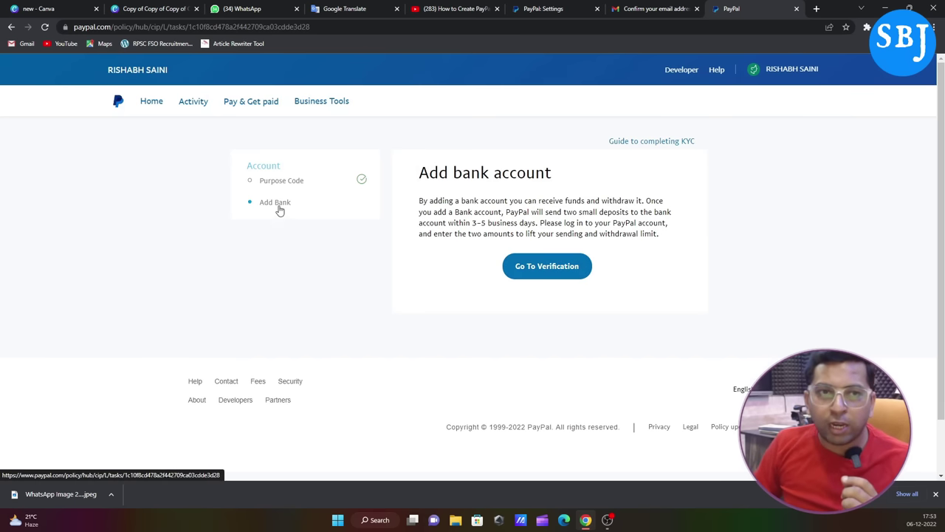
left_click(543, 272)
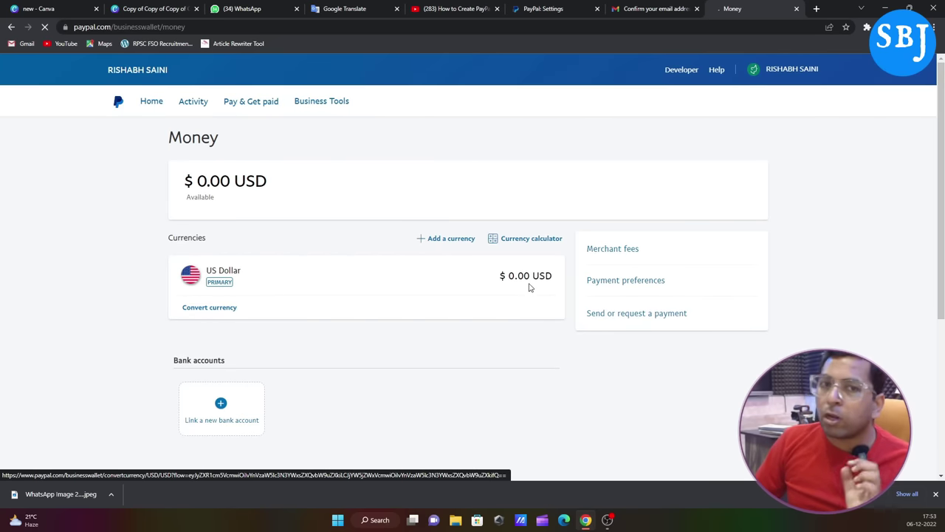
scroll(530, 288, "down", 2)
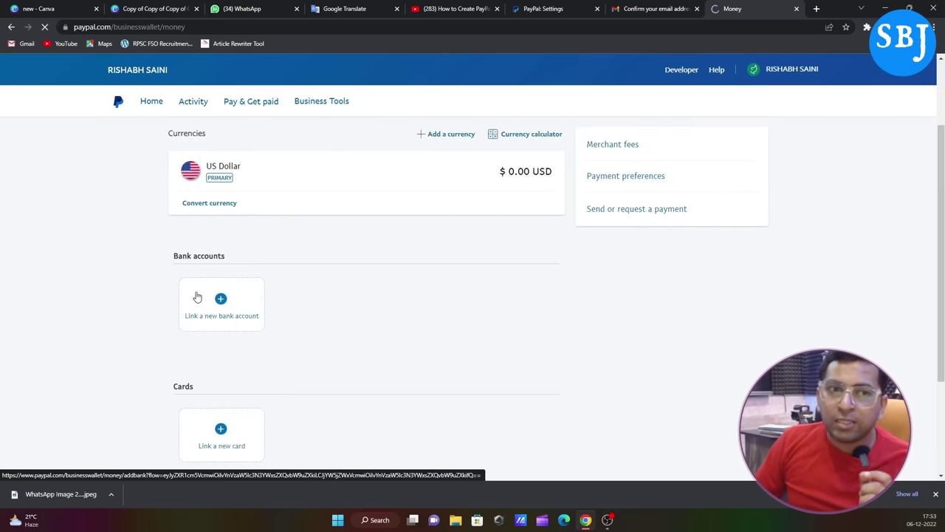
scroll(235, 310, "down", 2)
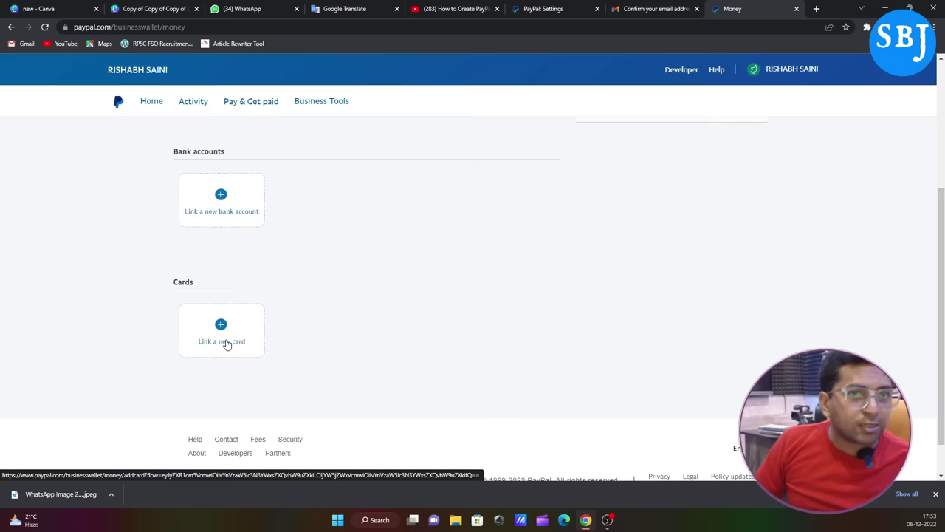
left_click(225, 198)
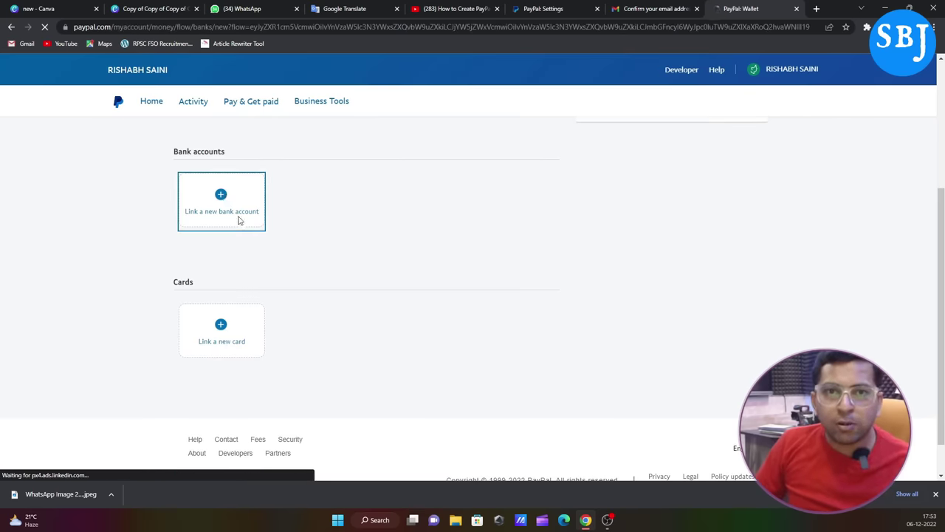
Step: Link the bank account using IFSC code CNRB0001627 and the account number
left_click(429, 243)
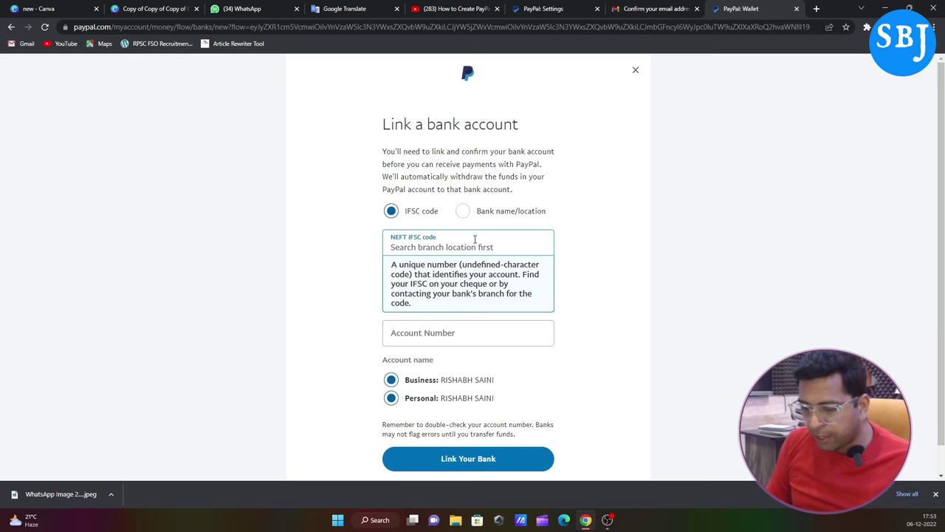
type("CNRB0001627")
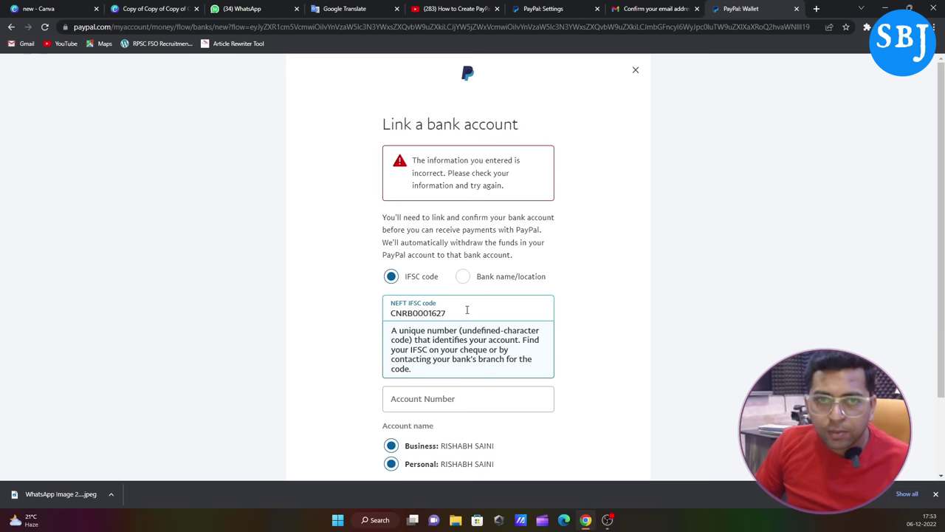
scroll(508, 312, "down", 1)
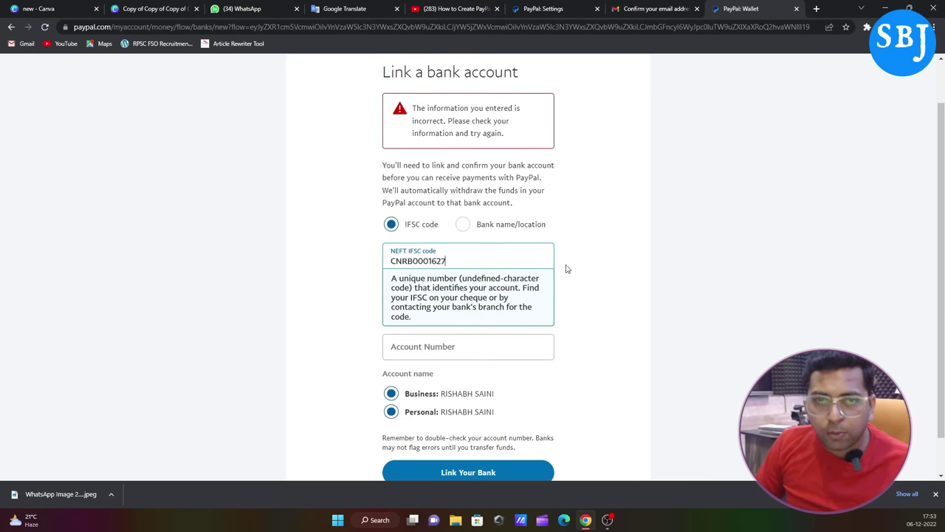
left_click(573, 294)
left_click(445, 295)
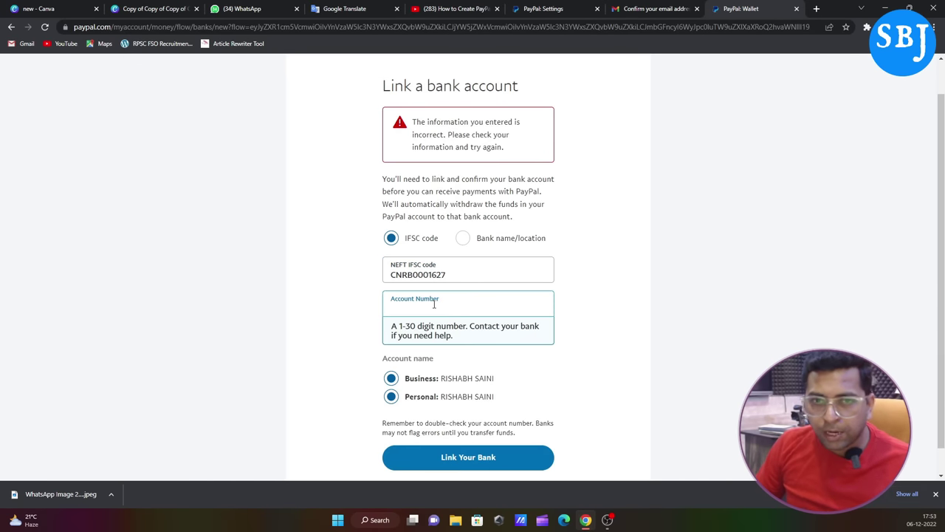
type("[blurred]")
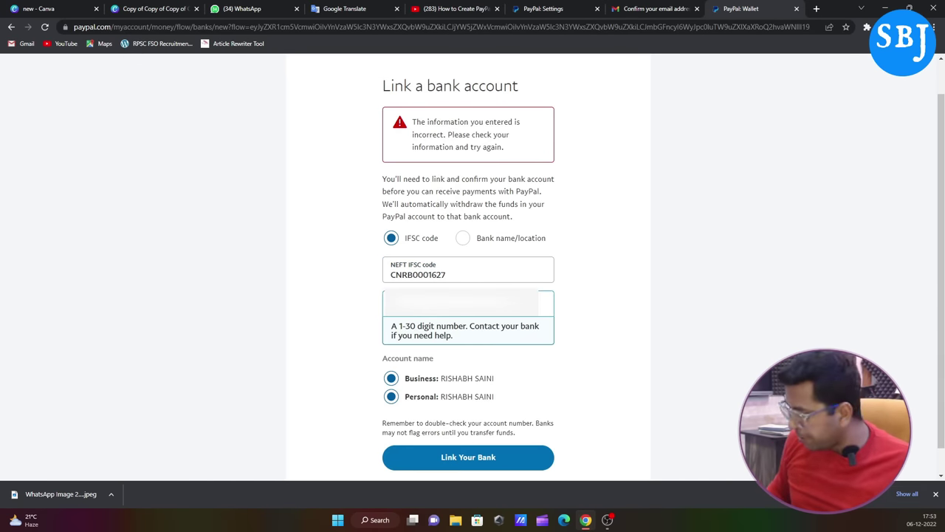
left_click(473, 357)
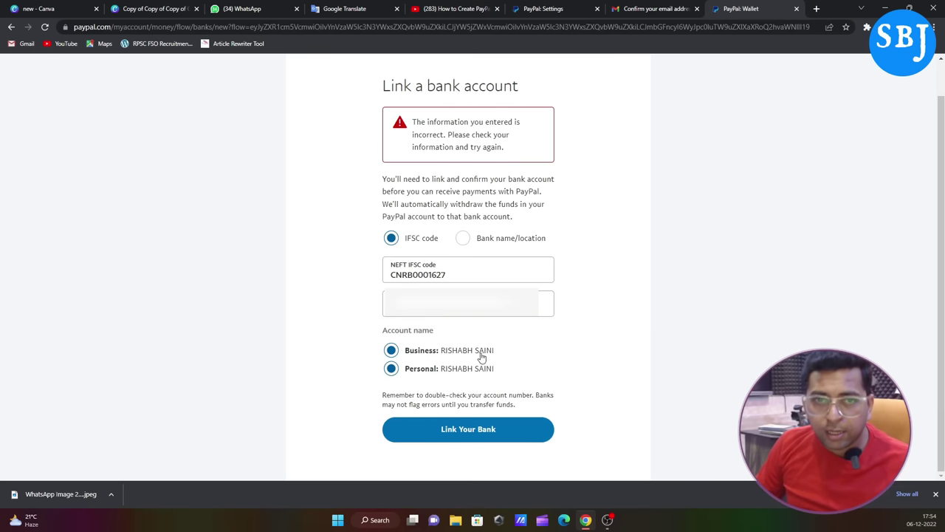
left_click(466, 436)
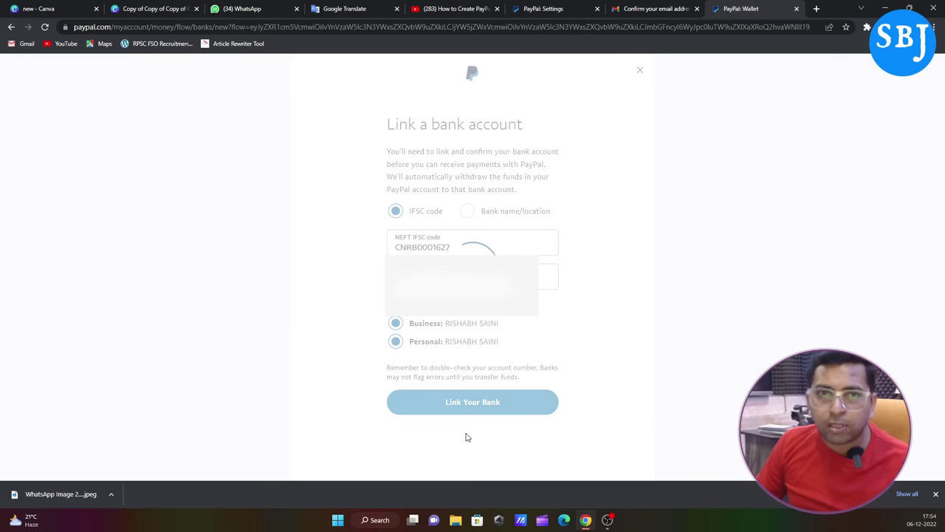
left_click(475, 403)
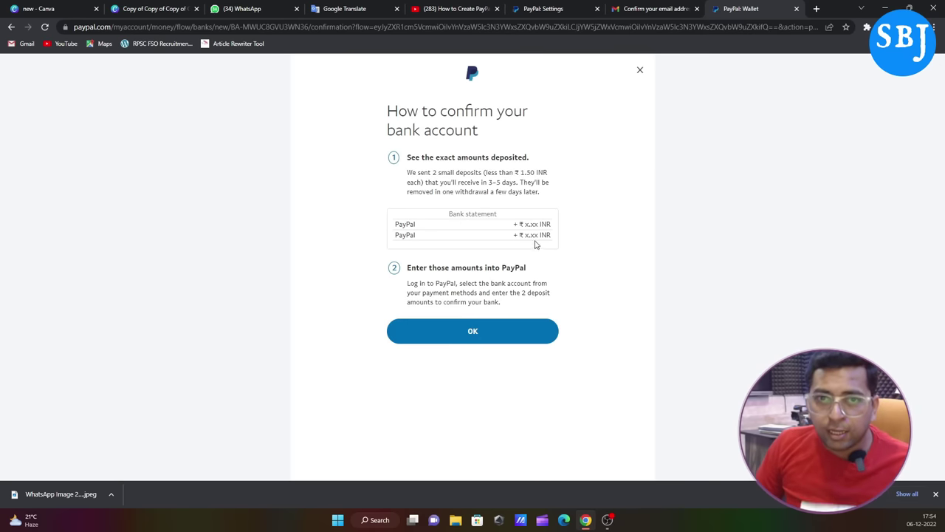
Step: Review the two-deposit confirmation instructions (under ₹1.50 INR) and acknowledge them with OK
left_click_drag(521, 172, 549, 173)
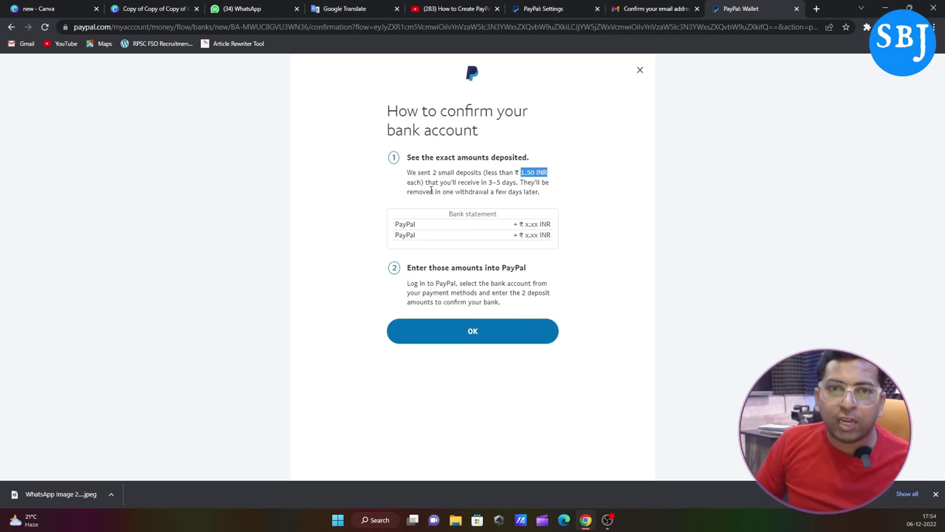
left_click_drag(408, 157, 529, 156)
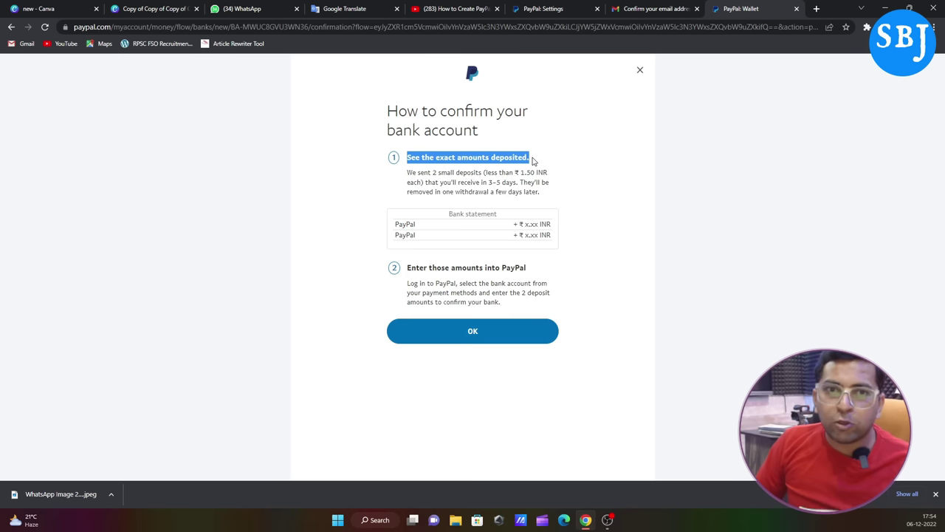
left_click(570, 202)
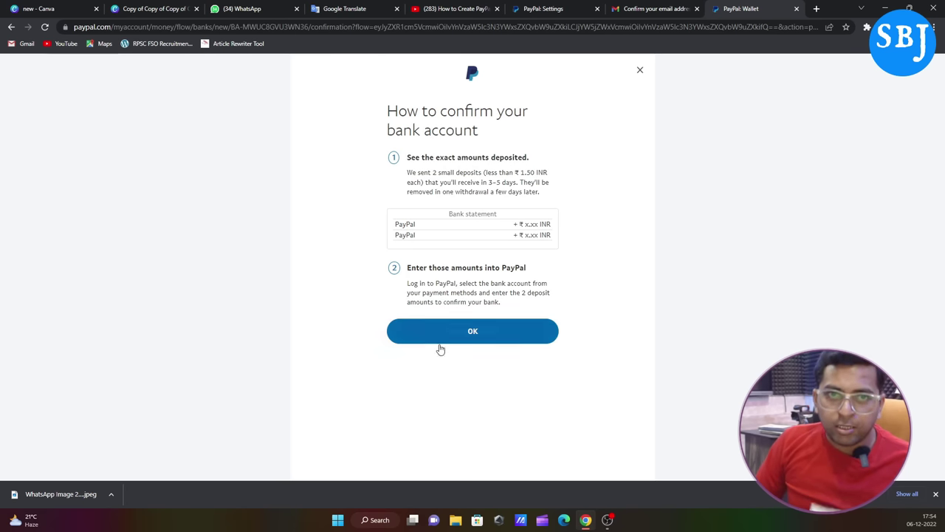
left_click(462, 337)
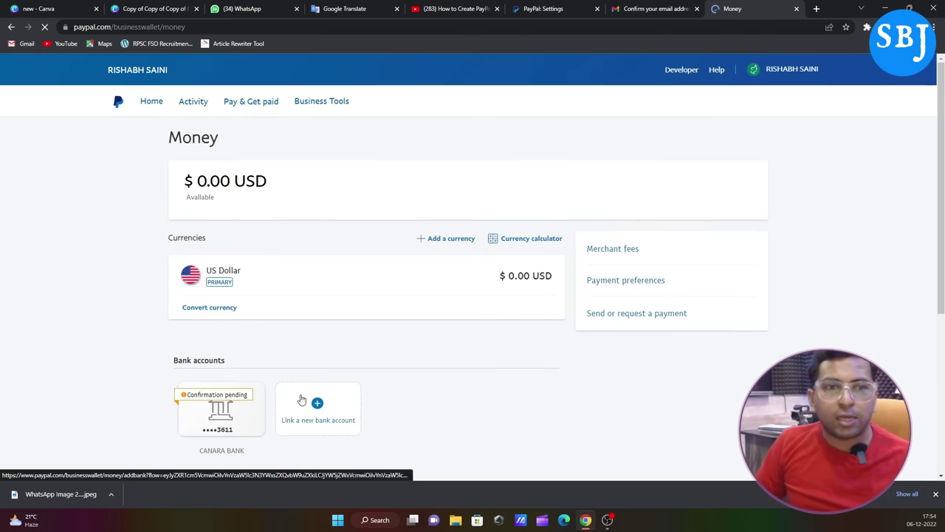
scroll(214, 369, "down", 2)
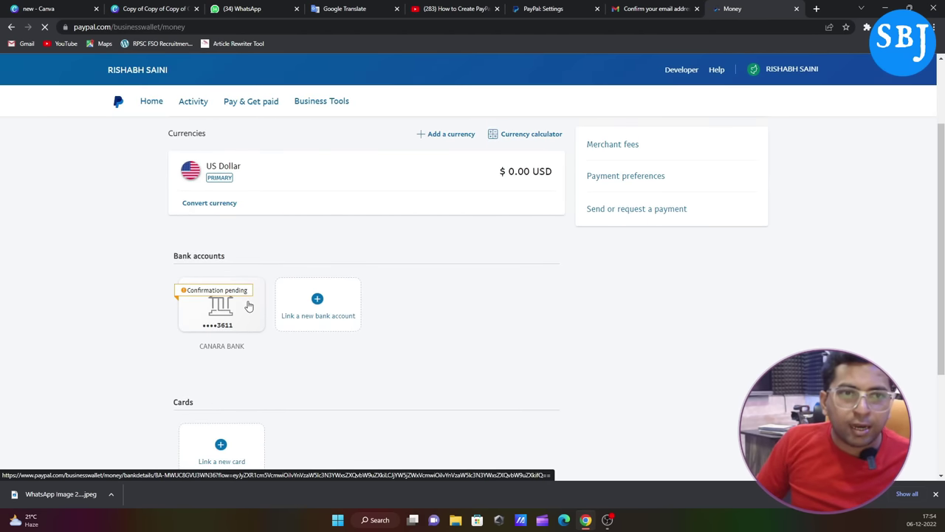
scroll(235, 343, "down", 1)
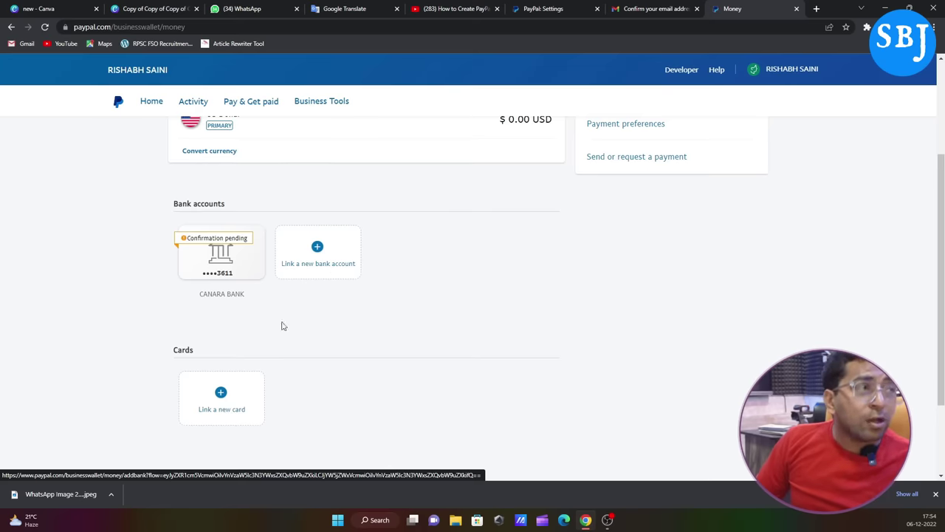
scroll(258, 326, "down", 2)
scroll(369, 329, "up", 4)
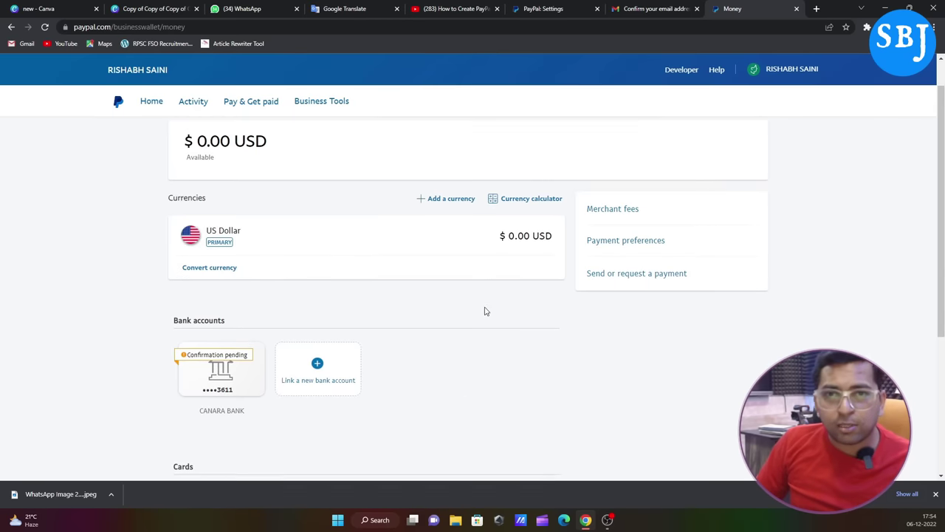
scroll(485, 311, "up", 1)
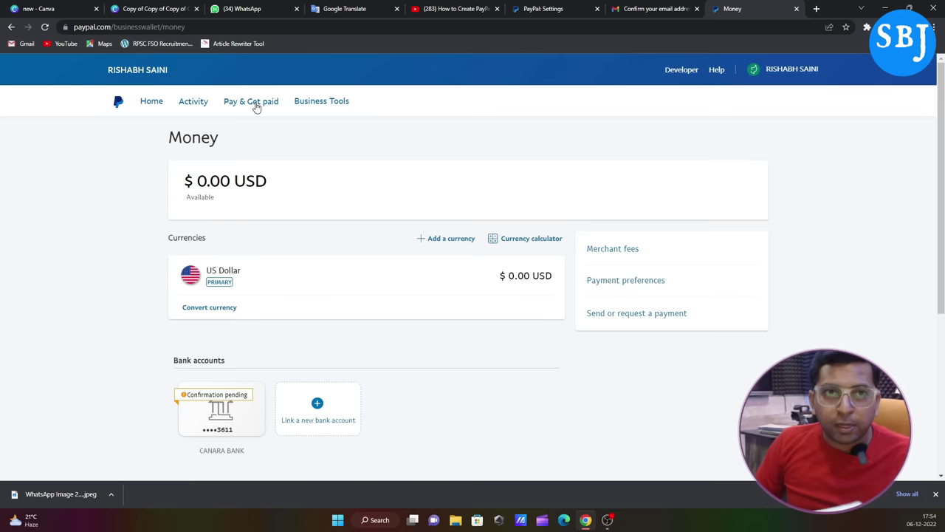
left_click(255, 106)
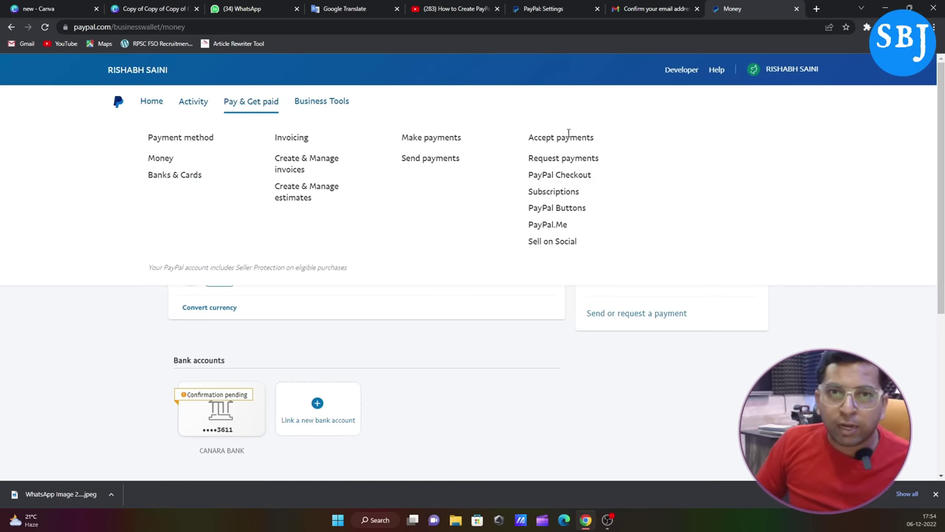
Step: View the Send or request a payment page, then return to the Home dashboard
left_click(642, 317)
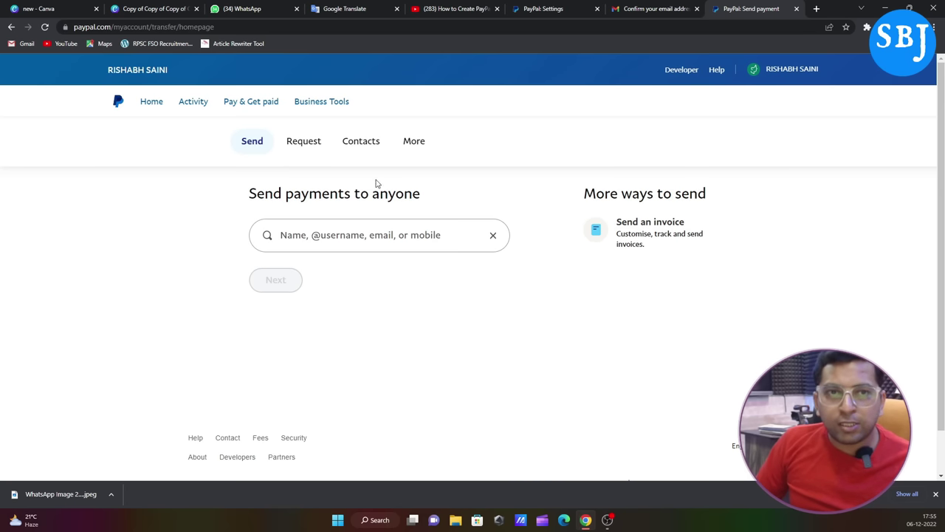
left_click(147, 109)
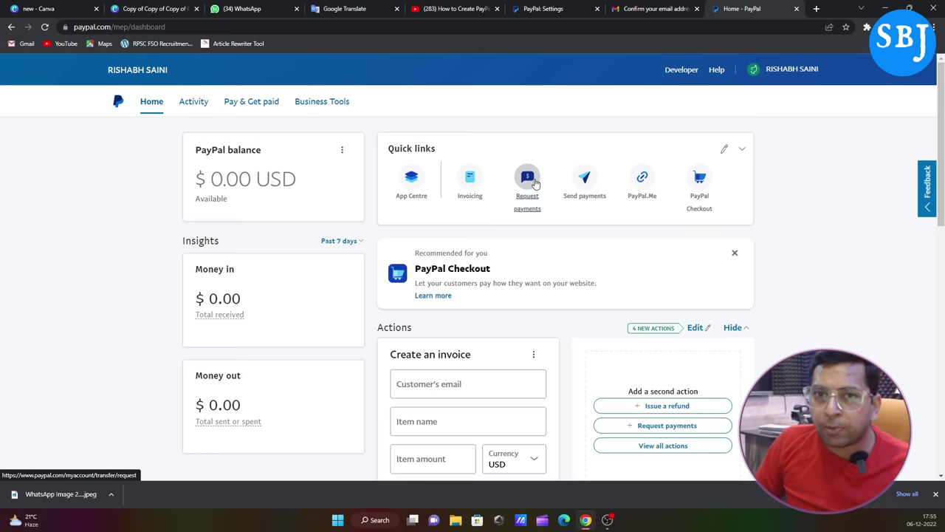
Step: Start a PayPal.Me profile and upload the WhatsApp image as its profile photo
left_click(645, 182)
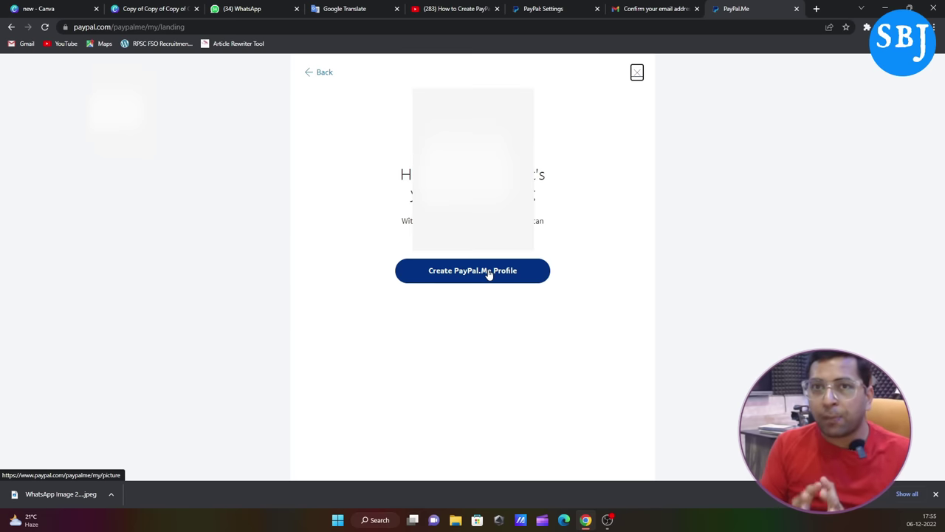
left_click(483, 272)
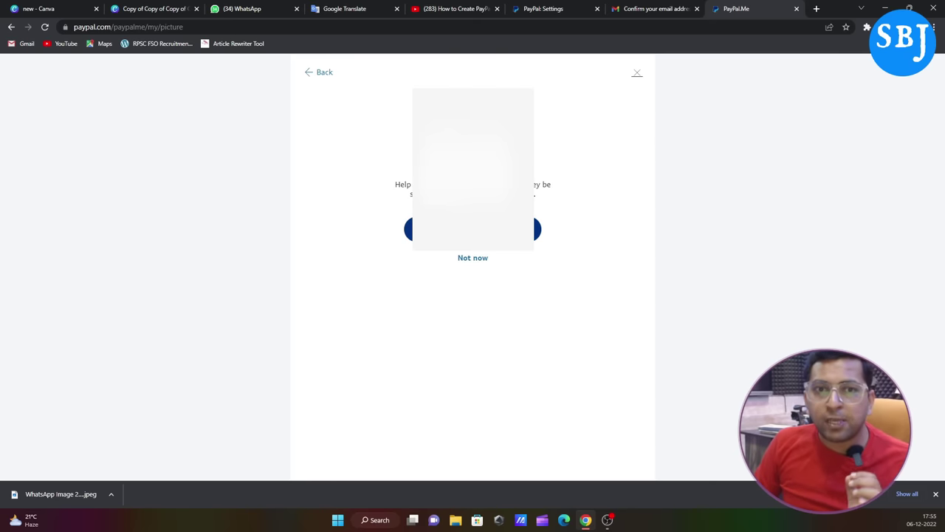
left_click(465, 227)
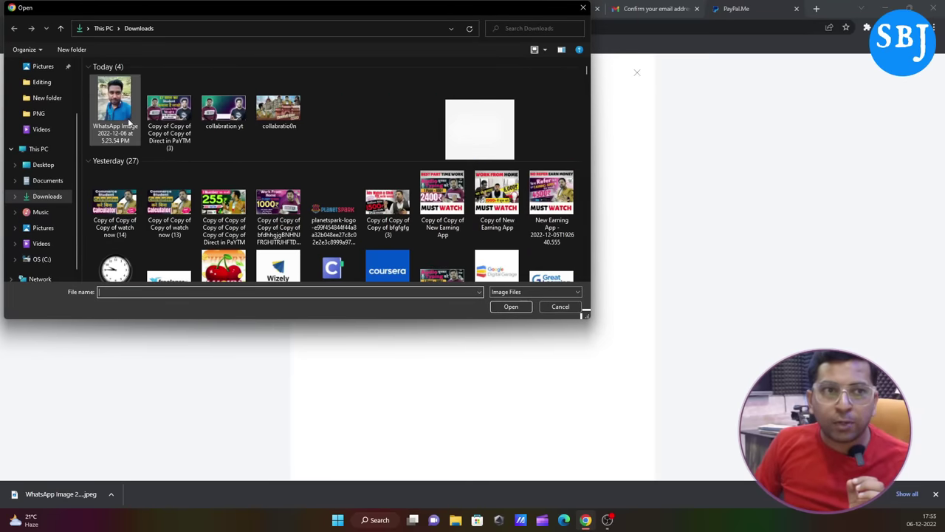
double_click(127, 122)
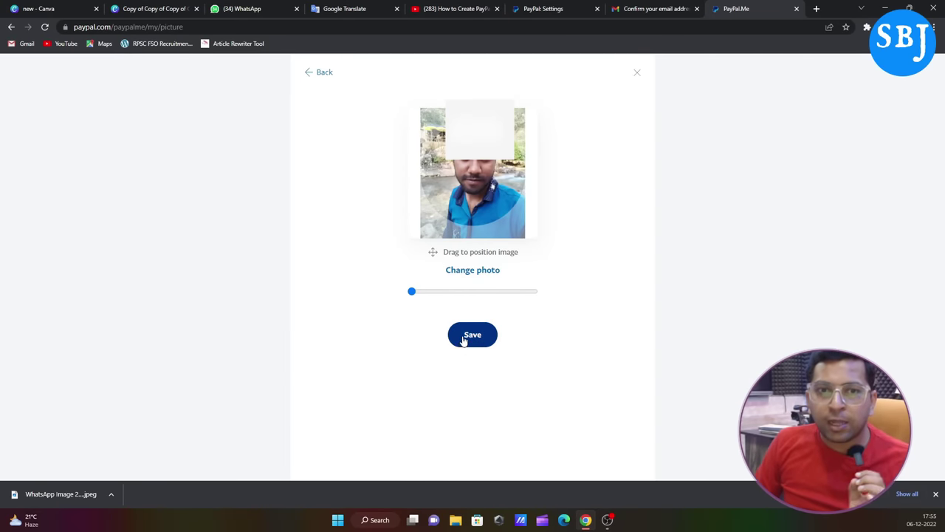
left_click(467, 337)
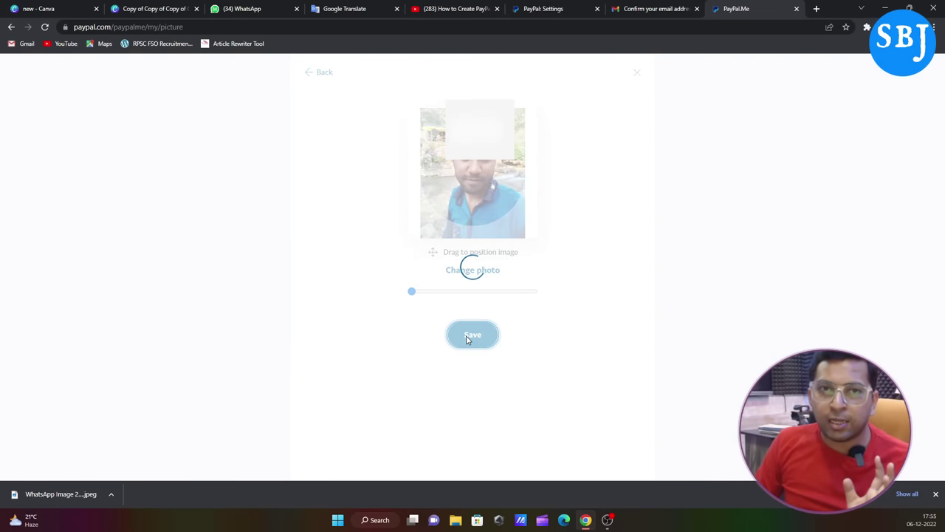
Step: Enter a link name, pick the first suggested available link, accept the terms and create
left_click(458, 224)
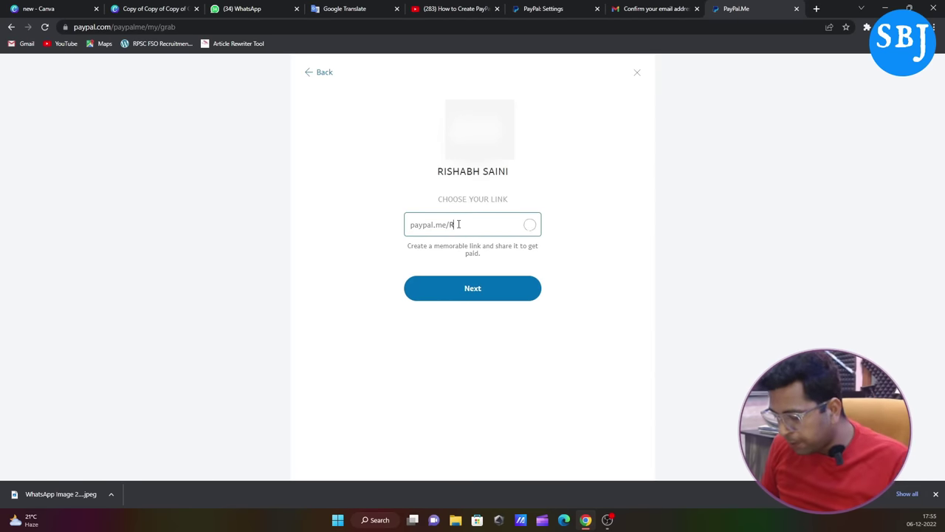
type("RISHABH")
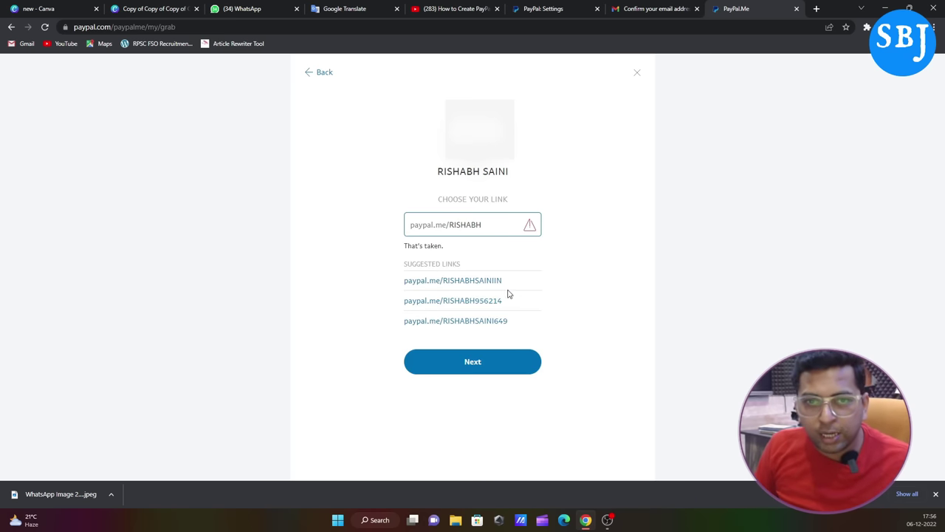
left_click(453, 280)
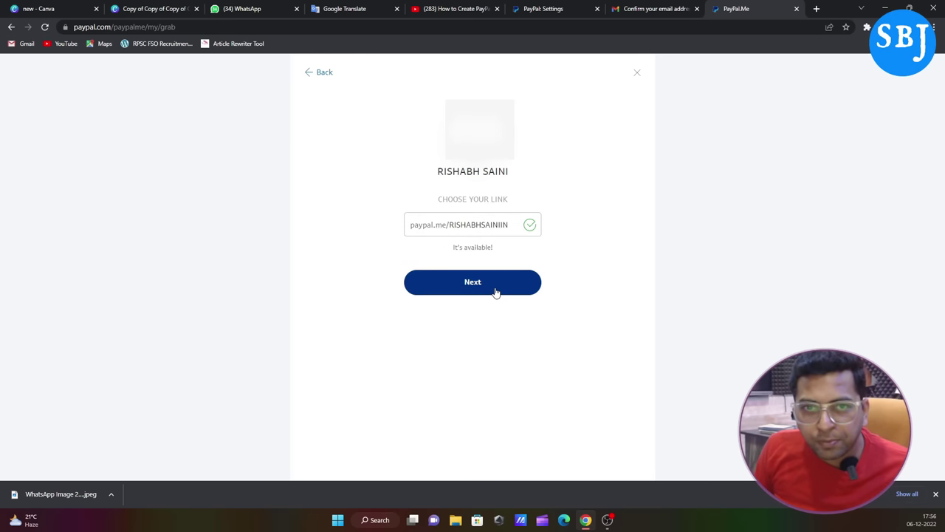
left_click(497, 287)
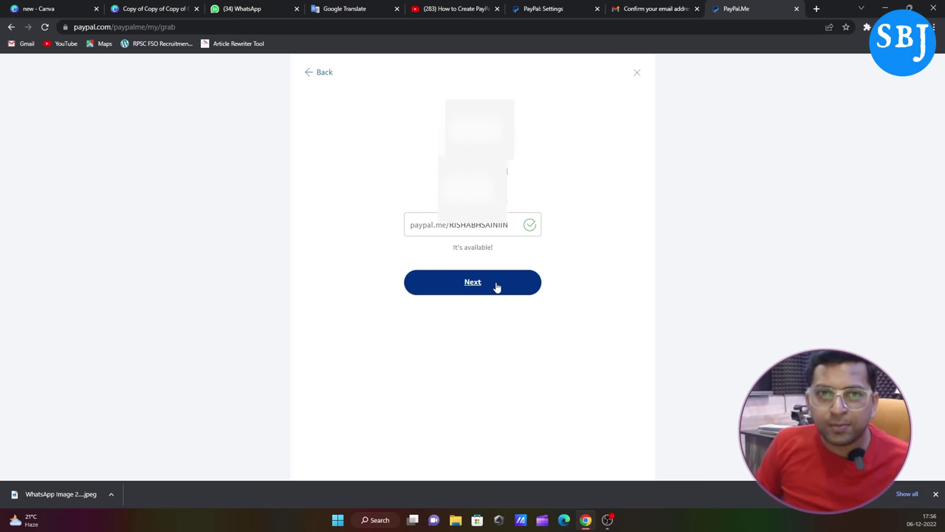
left_click(410, 296)
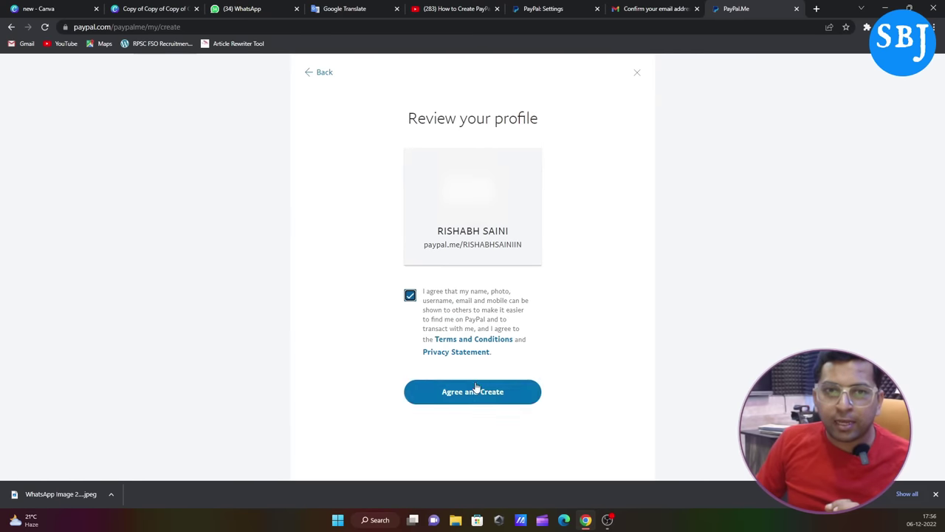
left_click(476, 391)
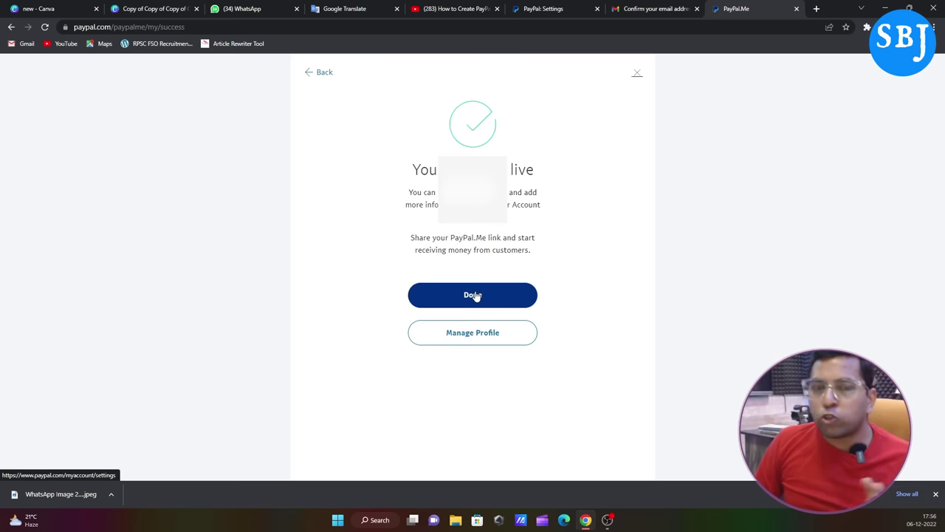
Step: Close the PayPal.Me success page with Done and browse the Home dashboard's Setup and Notifications
left_click(476, 296)
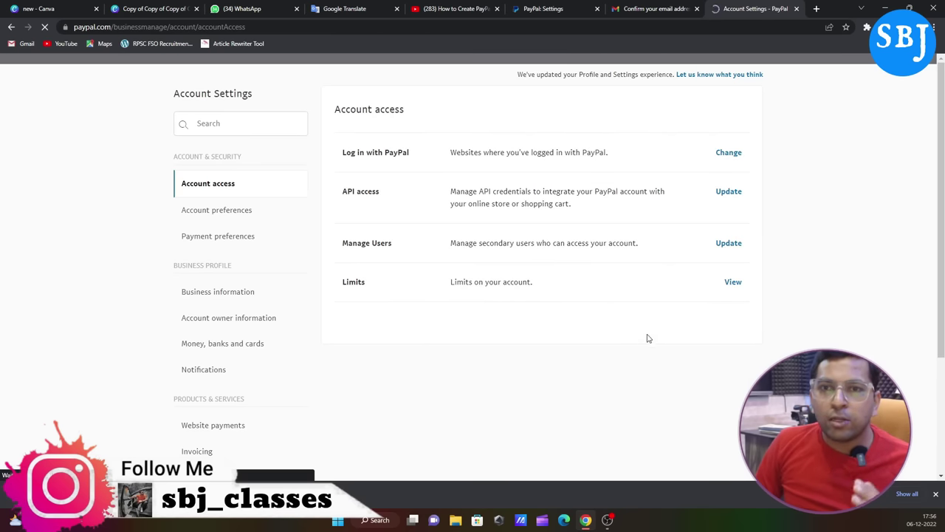
left_click(150, 106)
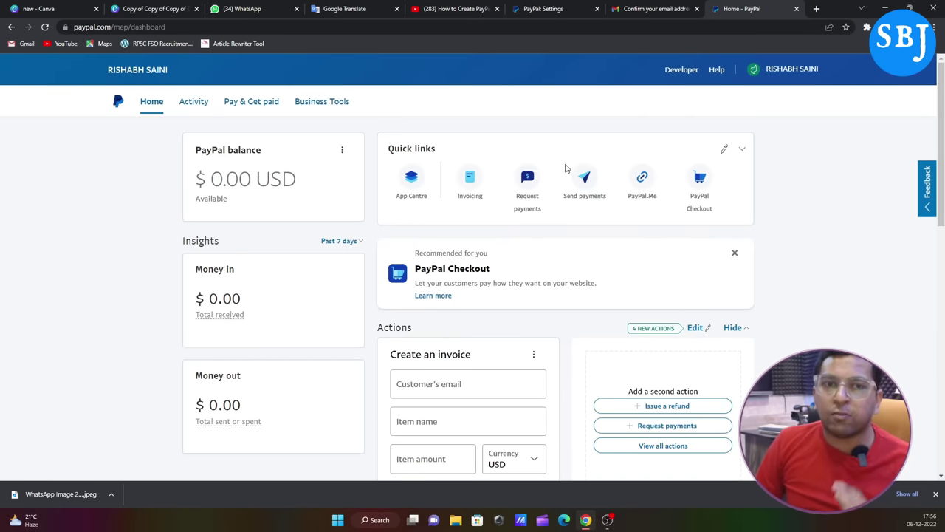
scroll(665, 281, "down", 5)
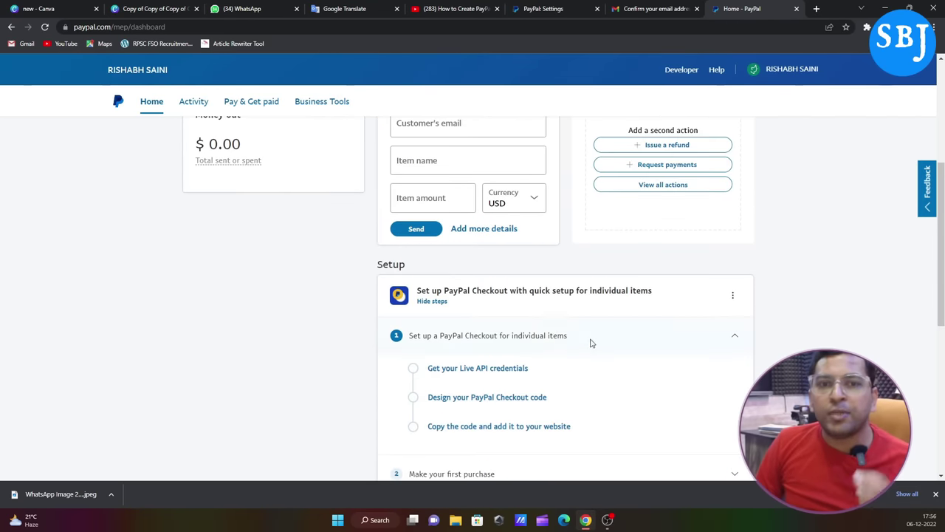
scroll(590, 343, "down", 2)
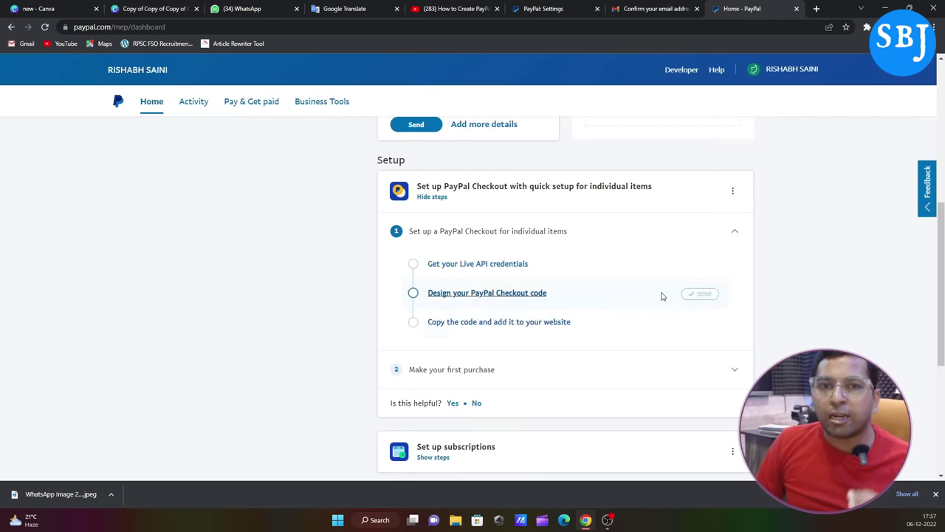
scroll(663, 296, "down", 4)
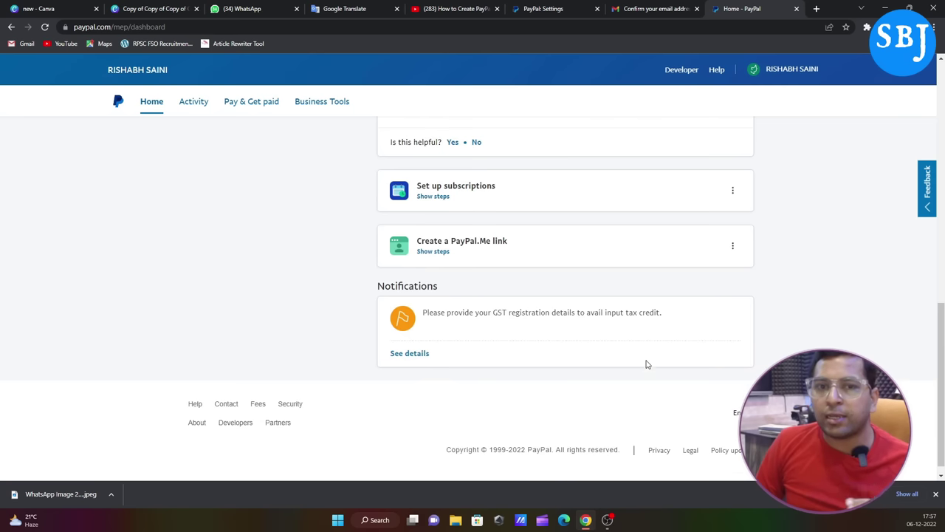
scroll(665, 258, "up", 4)
left_click(783, 70)
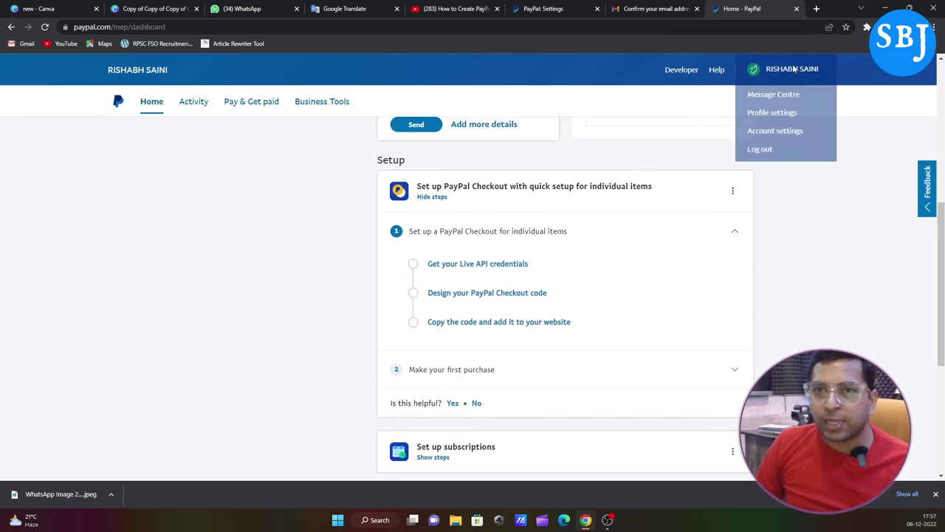
left_click(780, 116)
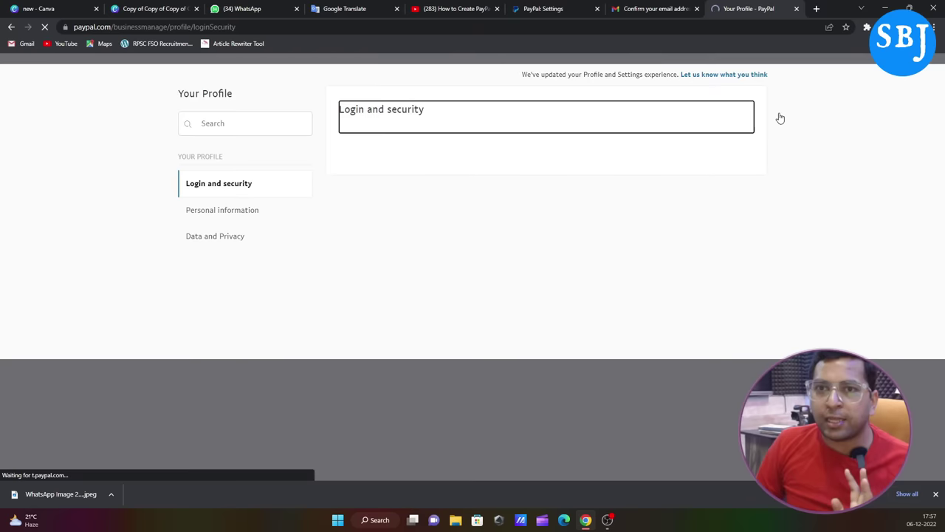
scroll(578, 223, "down", 3)
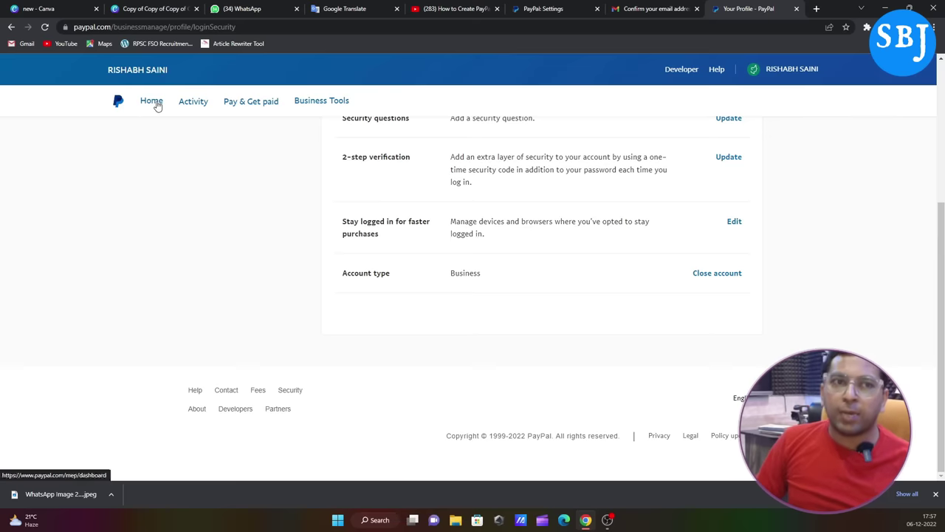
left_click(156, 104)
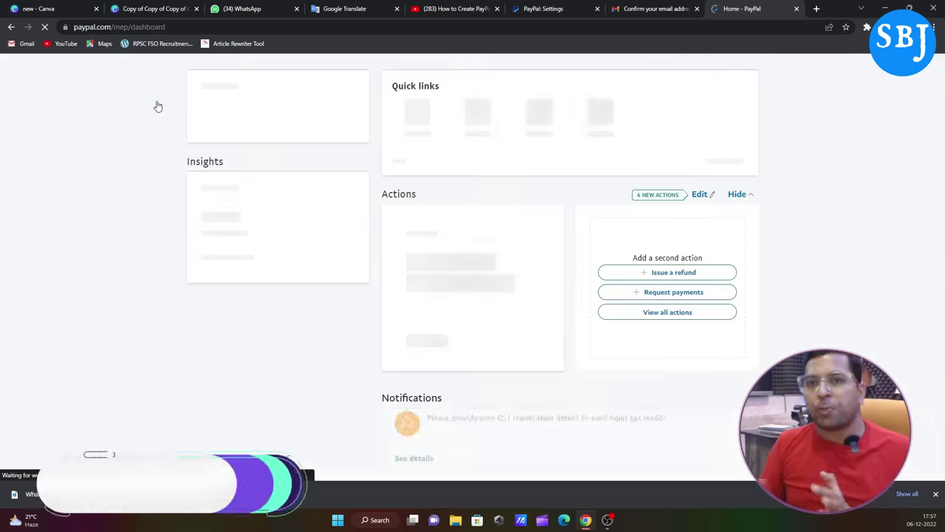